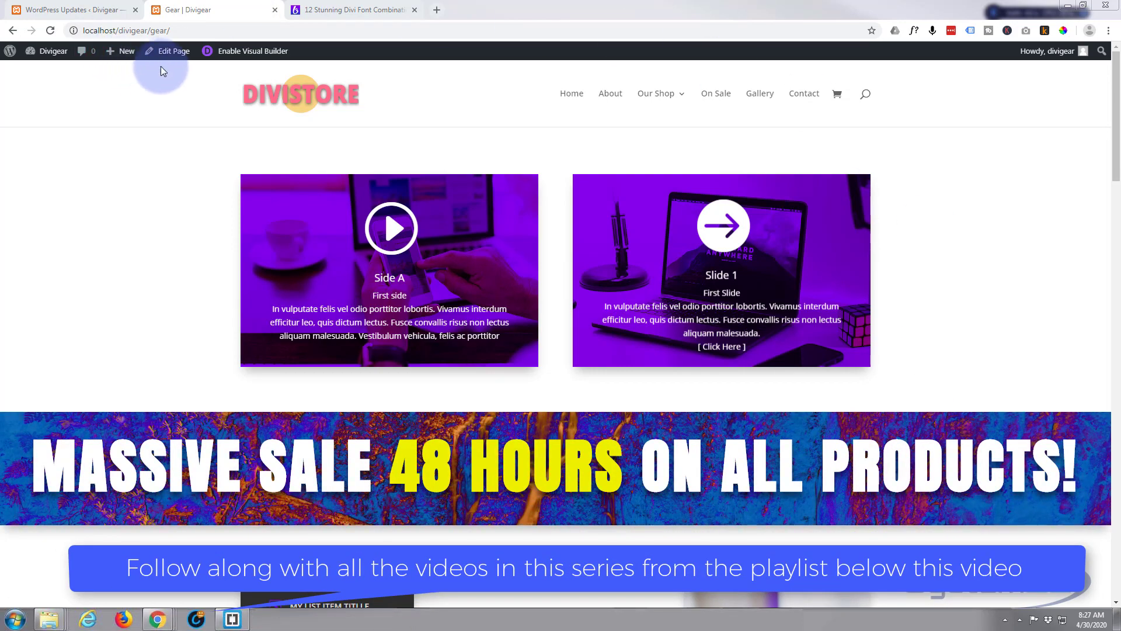
Open the Gear page in the Visual Builder and delete the "Massive Sale 48 Hours" banner row
left_click(238, 54)
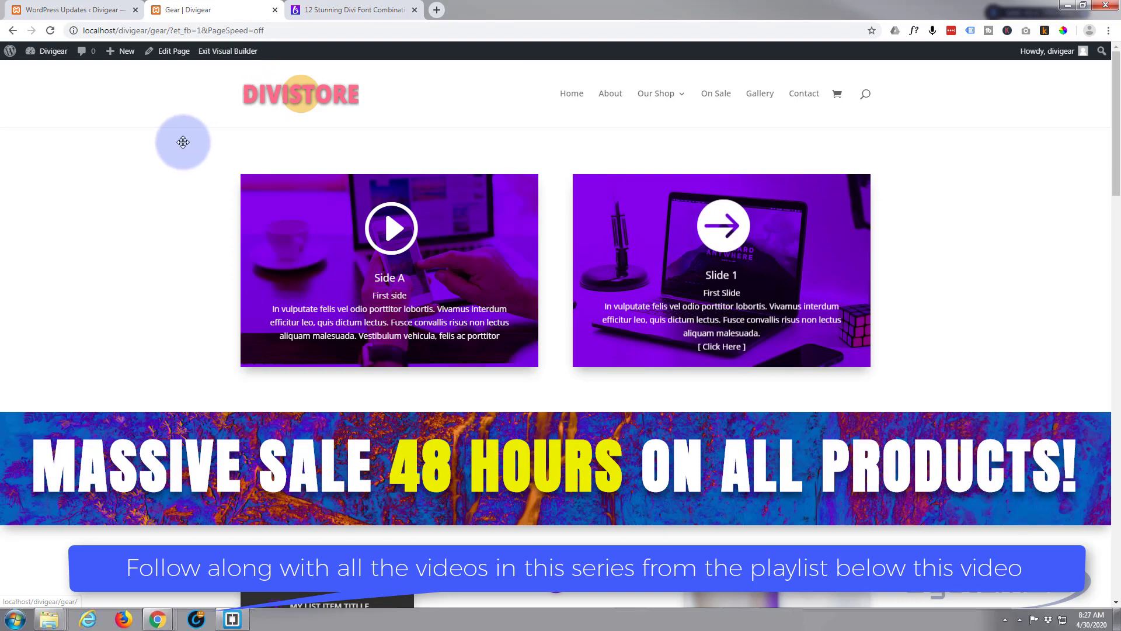
scroll(141, 372, "down", 2)
scroll(141, 372, "down", 3)
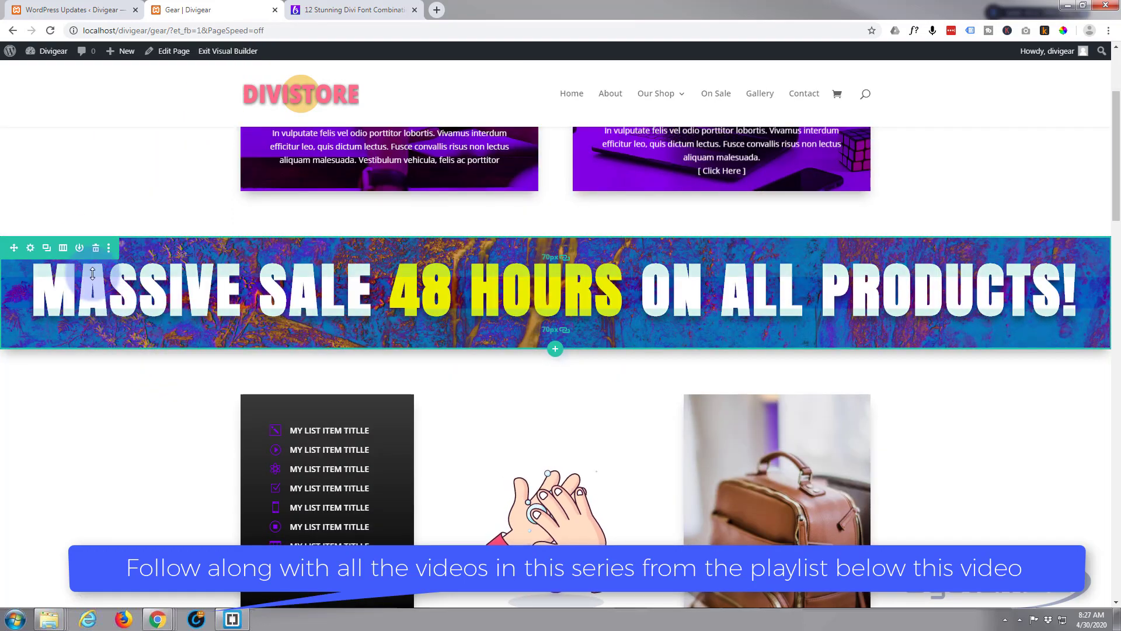
left_click(83, 221)
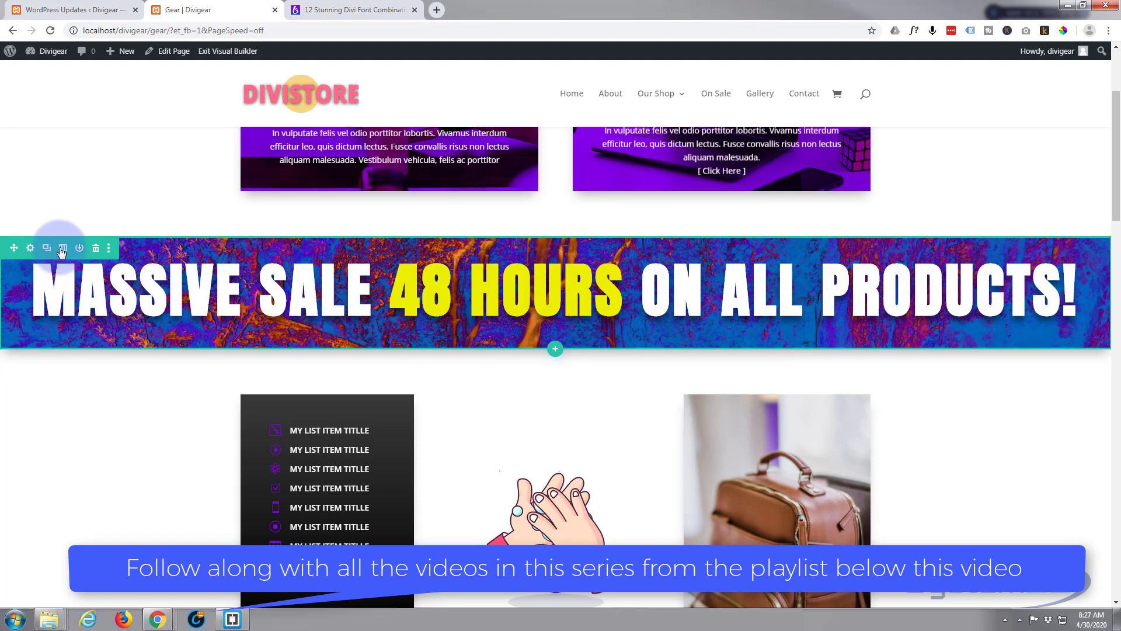
left_click(96, 250)
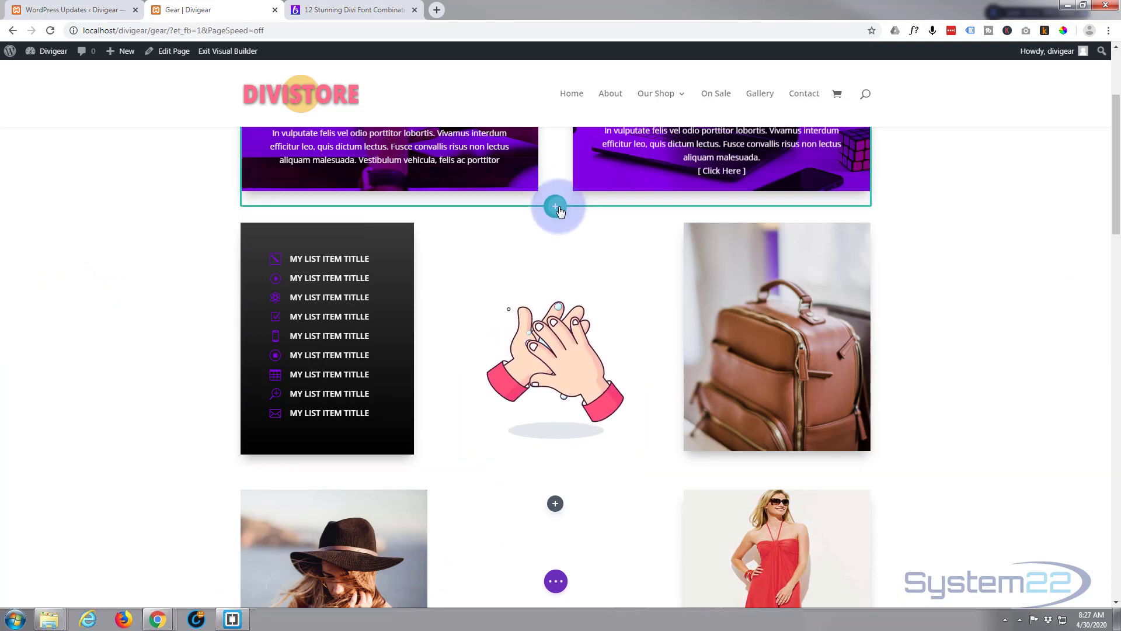
Insert a single-column row below the two purple image cards and add a Supreme Dual Heading module to it
left_click(555, 208)
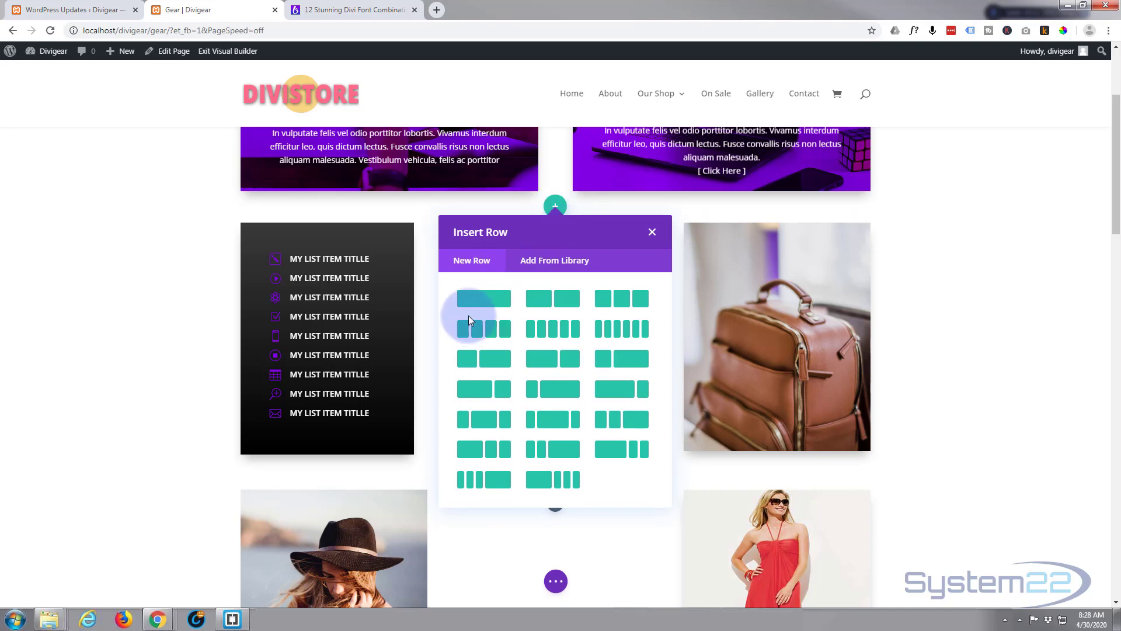
left_click(484, 299)
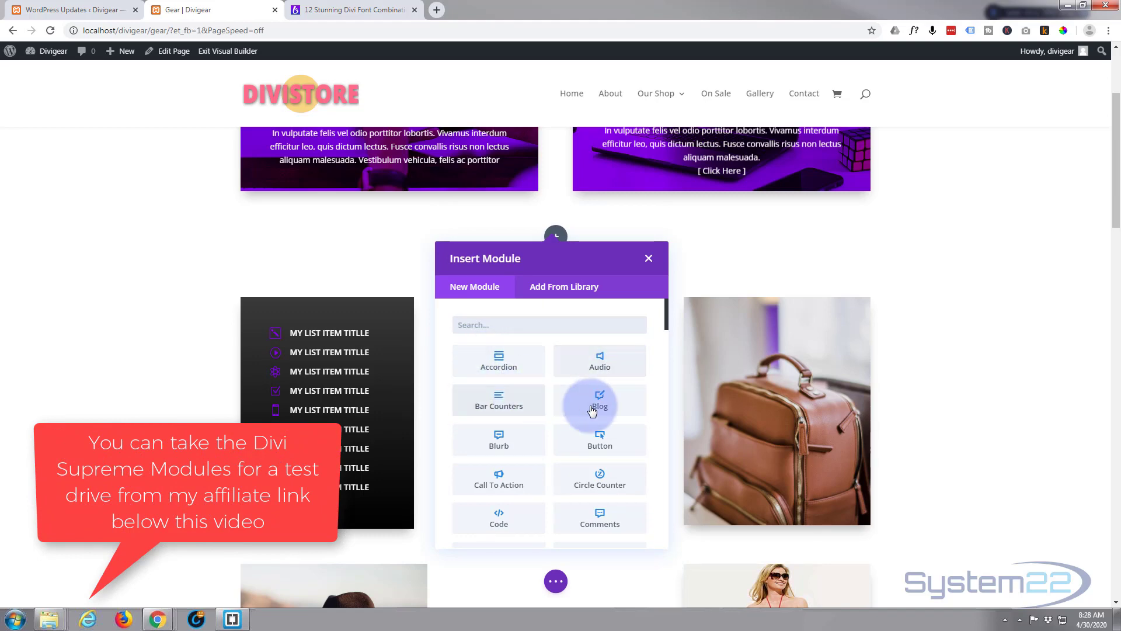
scroll(523, 435, "down", 7)
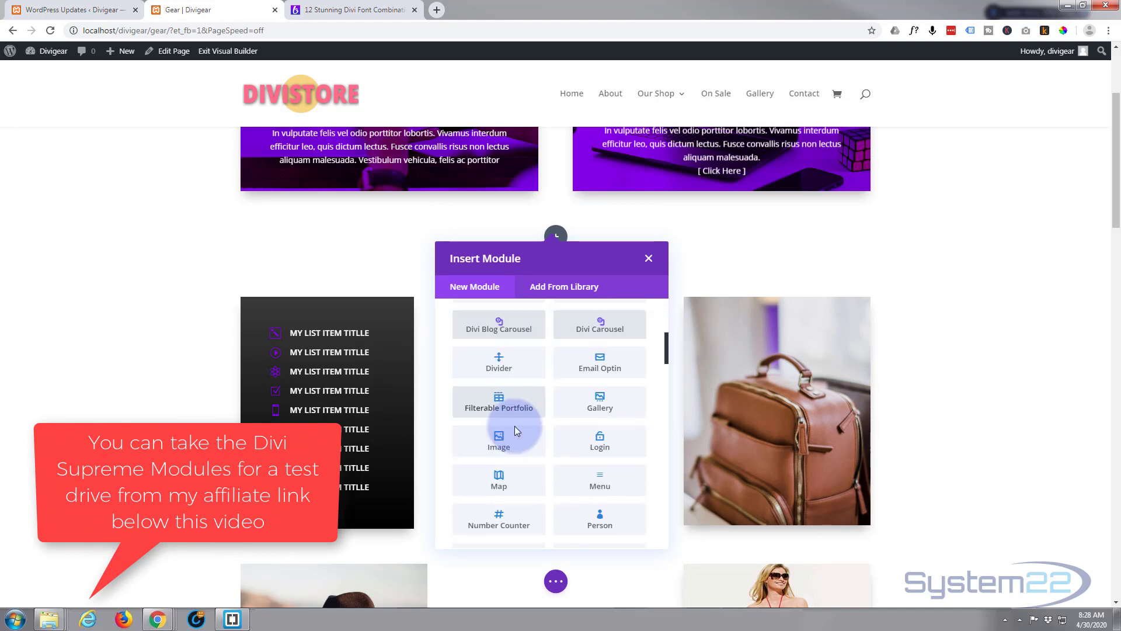
scroll(515, 430, "down", 15)
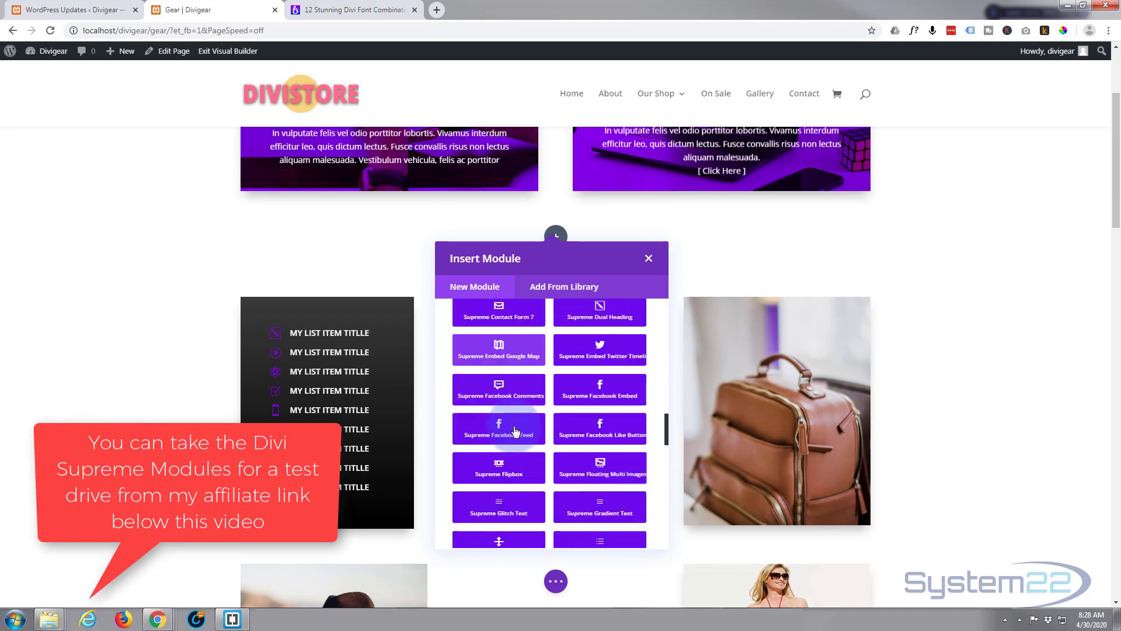
scroll(514, 431, "down", 15)
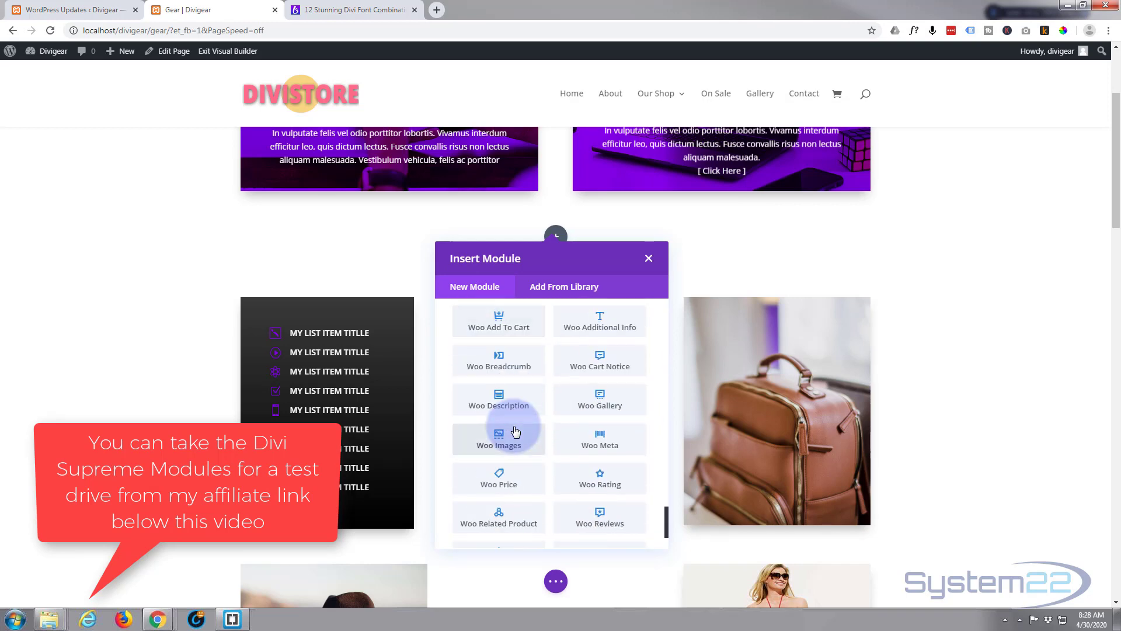
scroll(508, 431, "up", 6)
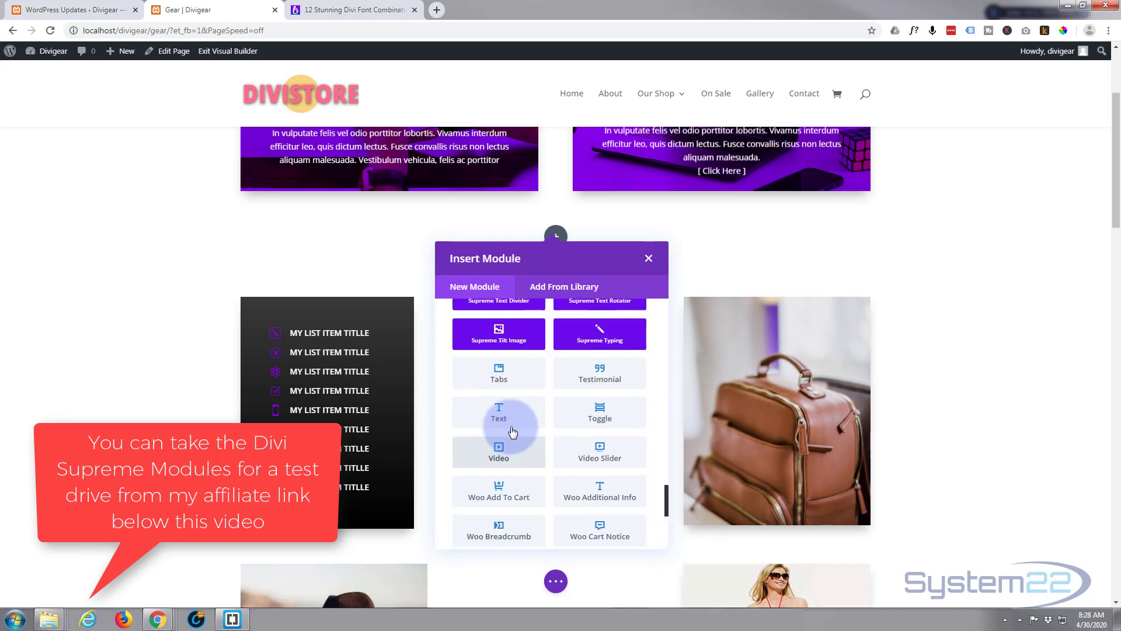
scroll(497, 438, "up", 2)
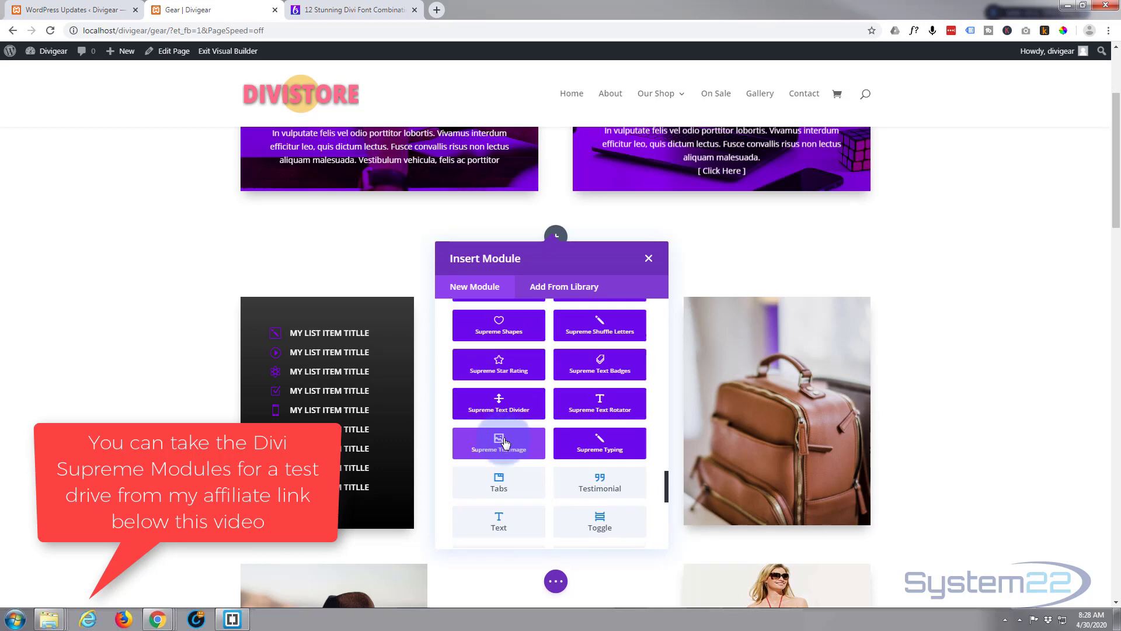
scroll(503, 436, "up", 8)
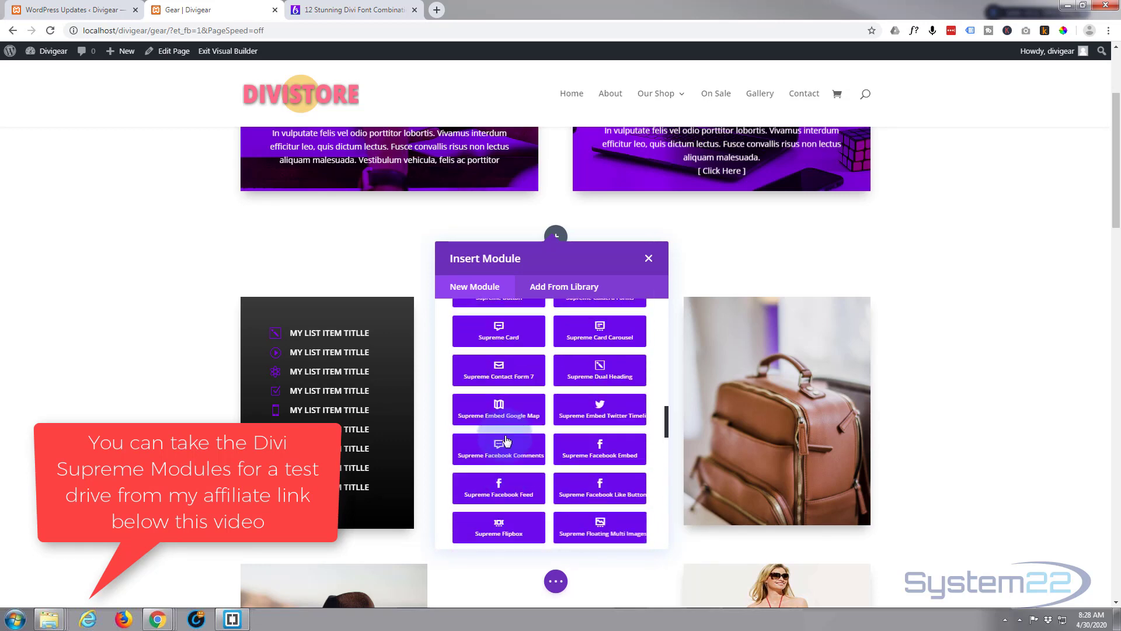
scroll(506, 440, "up", 5)
scroll(506, 439, "down", 3)
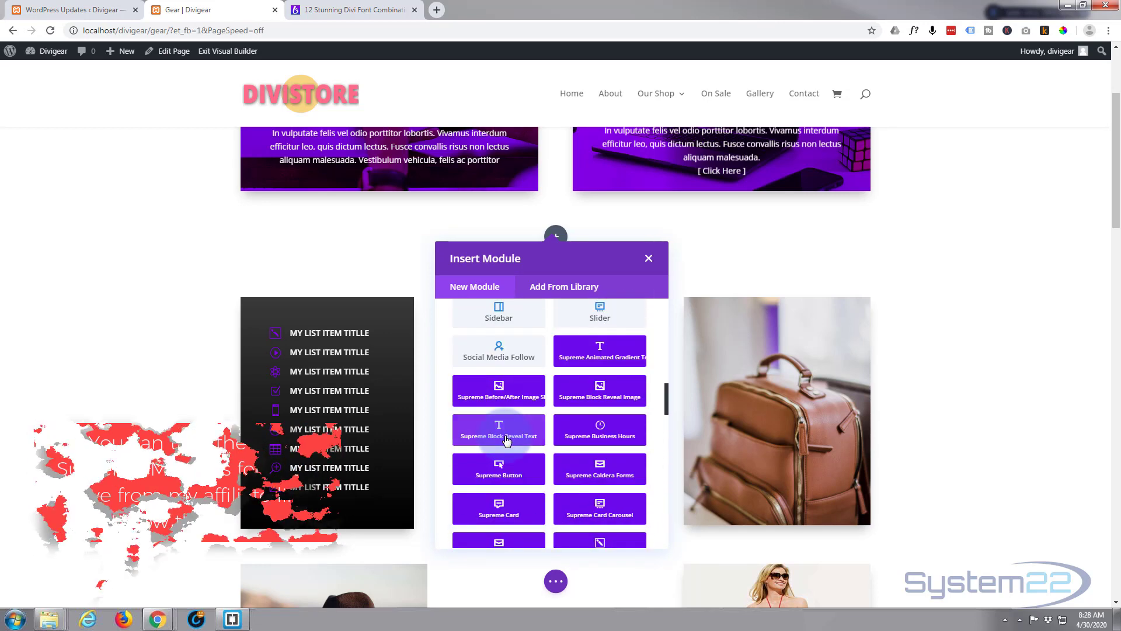
left_click(506, 438)
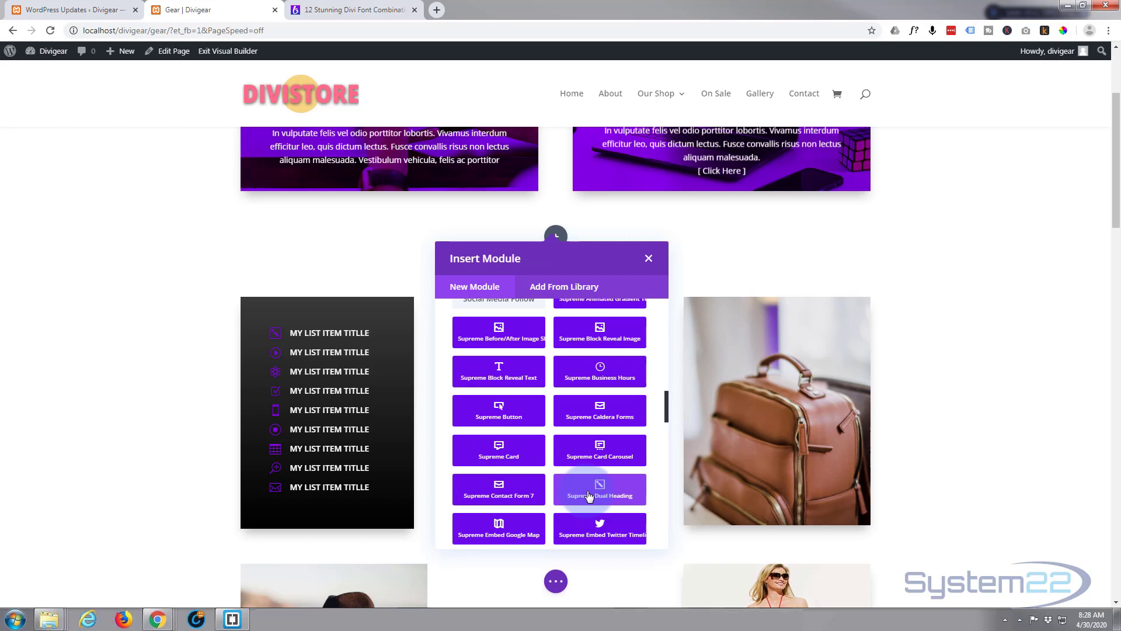
left_click(589, 495)
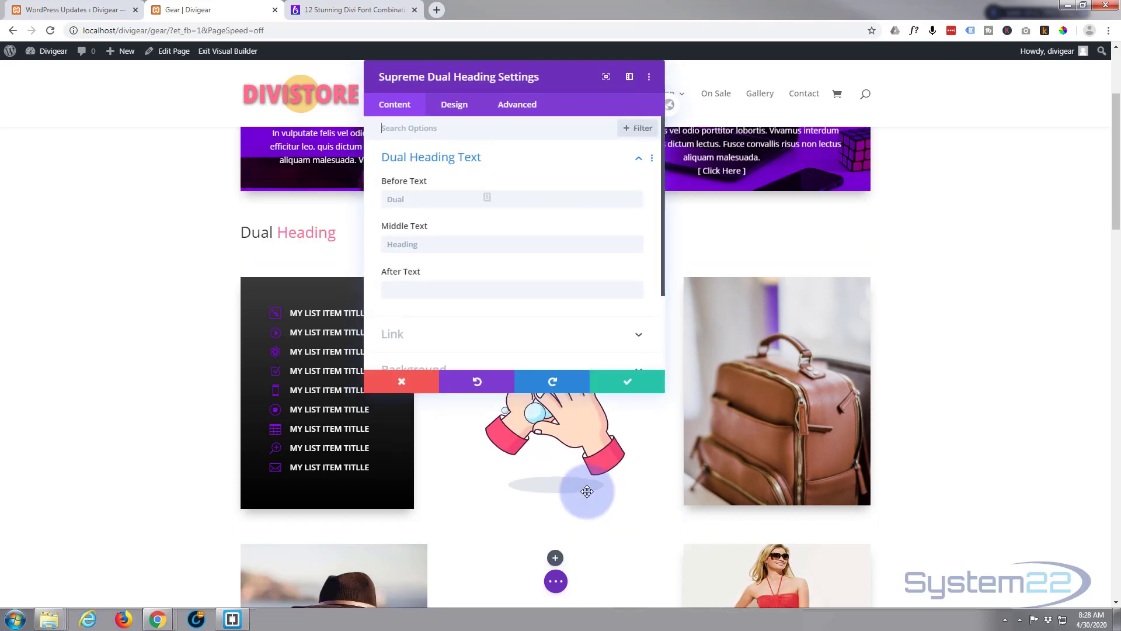
Set the heading's before text to "Massive Sale " with a trailing space, middle text "48 Hours" and after text " On ALl Products", and save the module
left_click_drag(548, 76, 810, 88)
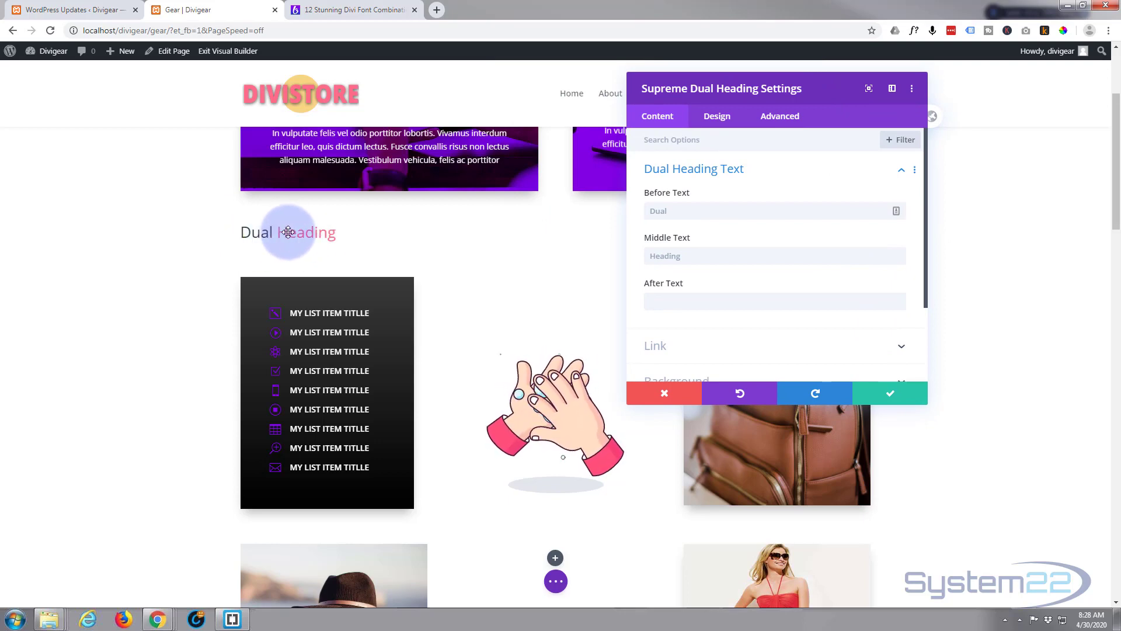
left_click(660, 212)
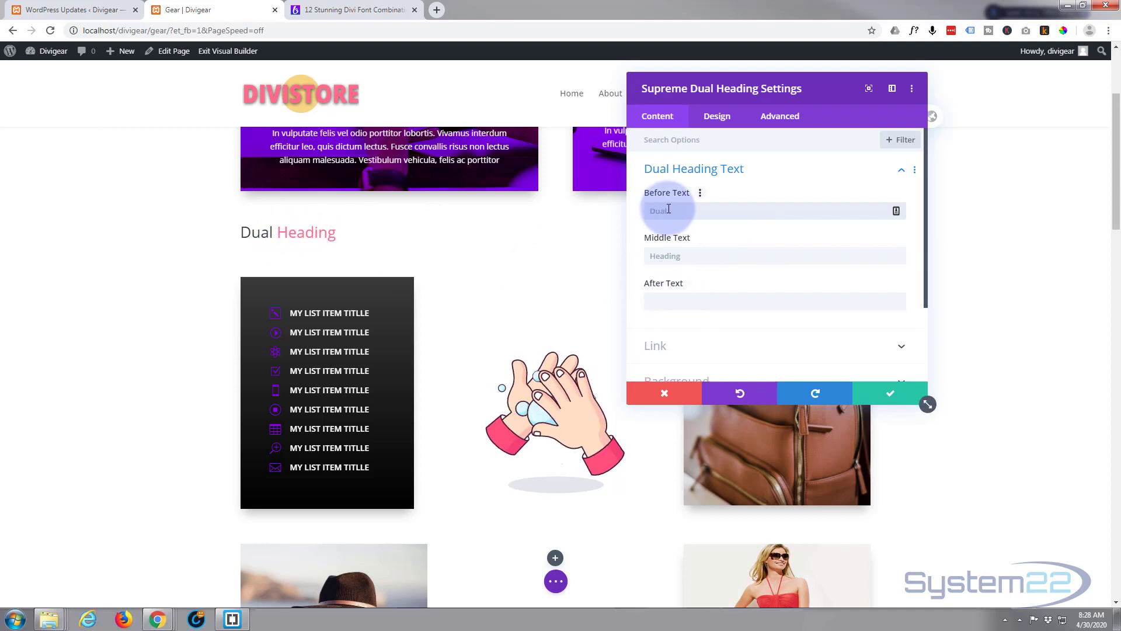
type("Massive")
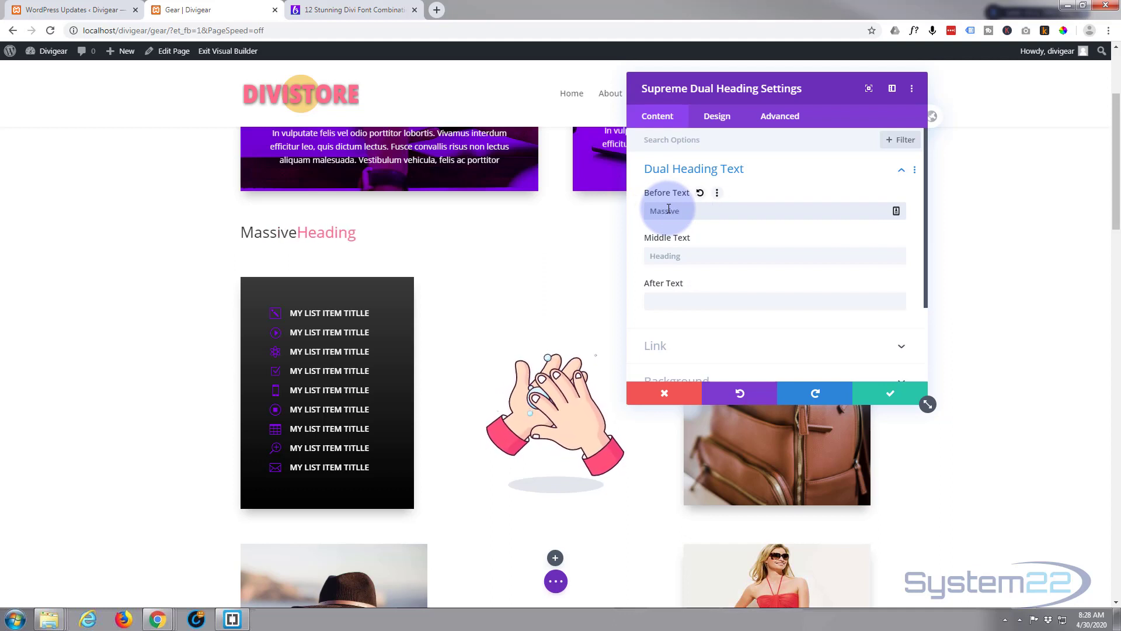
left_click(694, 253)
left_click(687, 211)
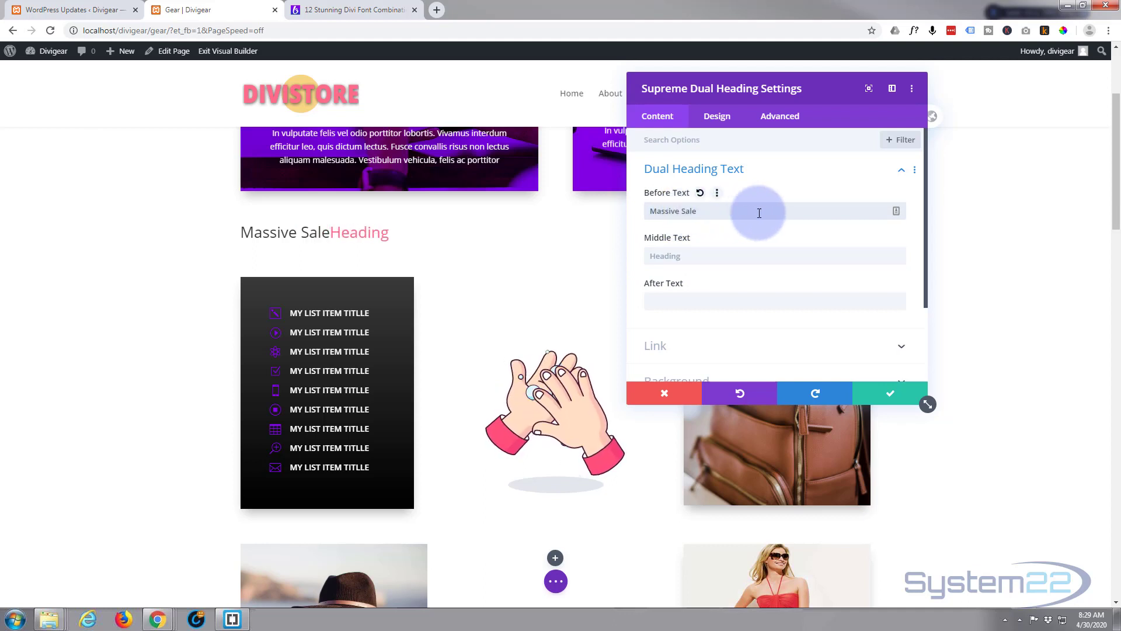
left_click(693, 255)
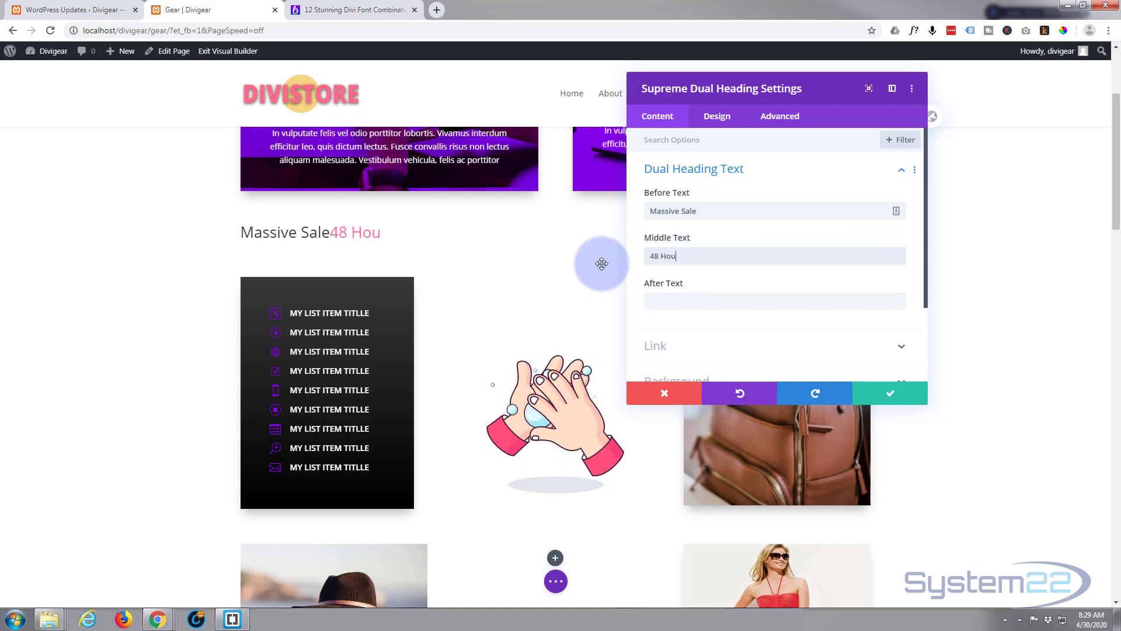
left_click(667, 300)
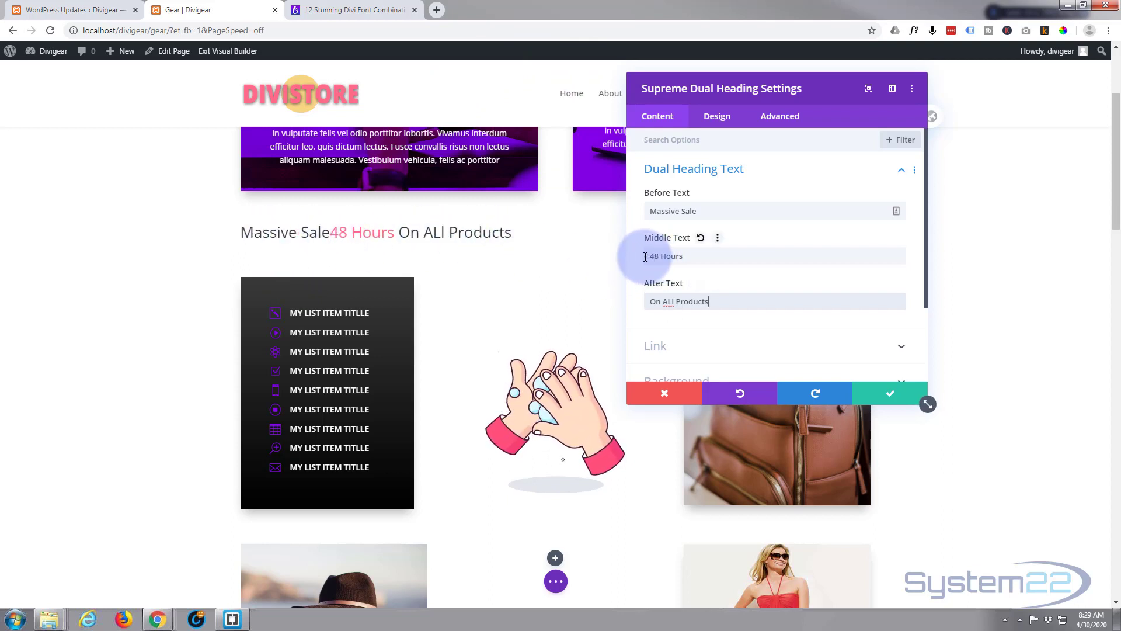
left_click(702, 211)
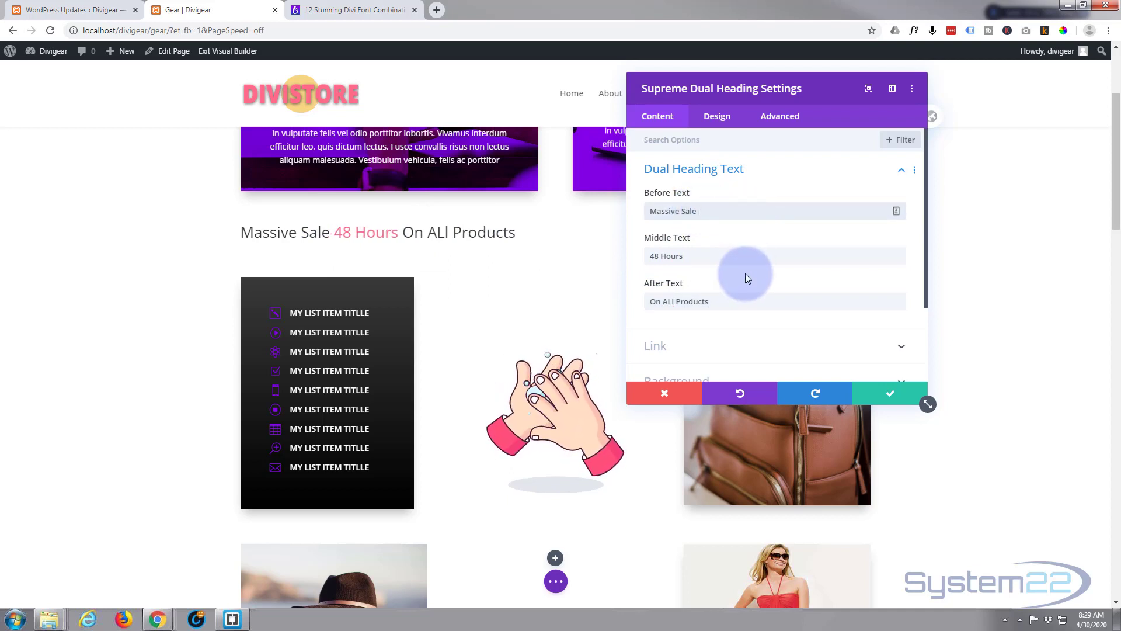
left_click(892, 395)
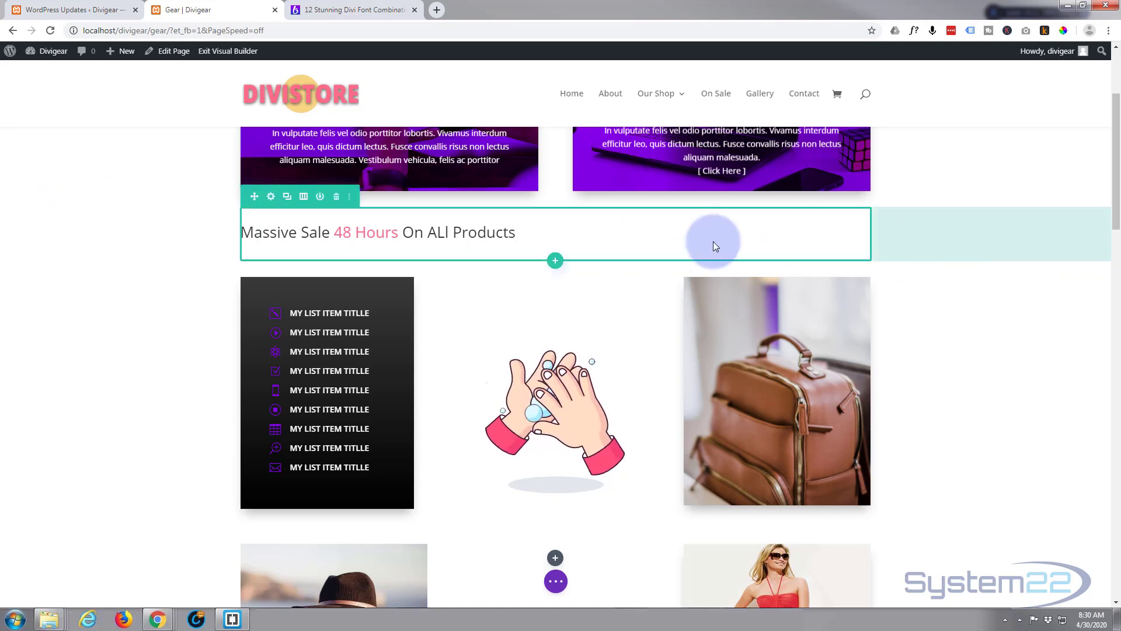
Set the heading row's width and maximum width to 100%
left_click(271, 198)
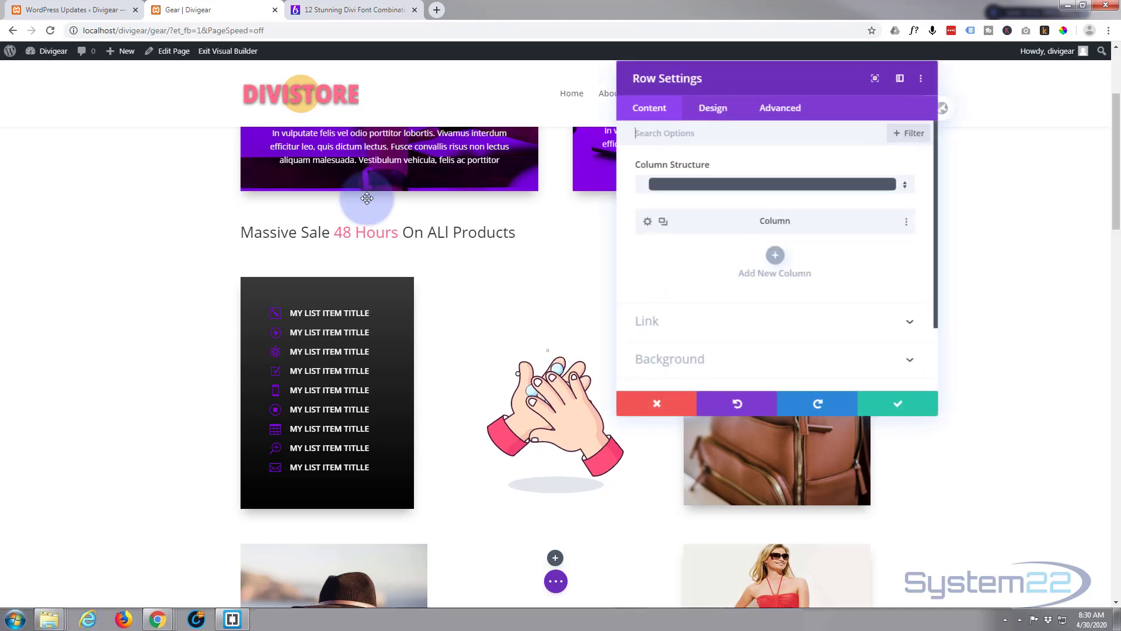
left_click(727, 117)
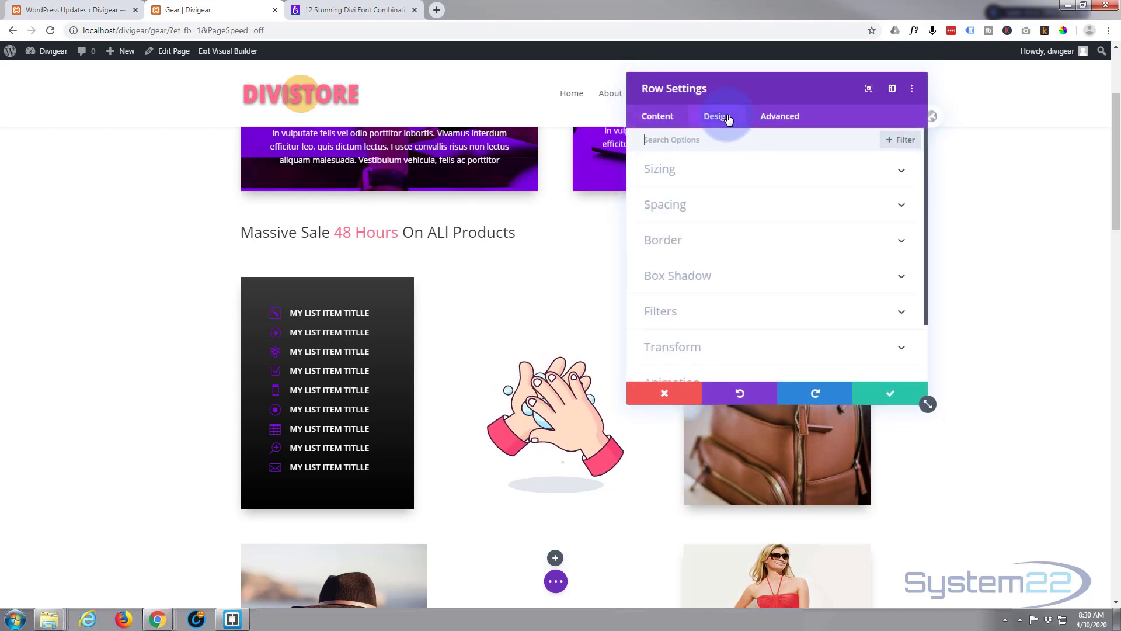
left_click(779, 170)
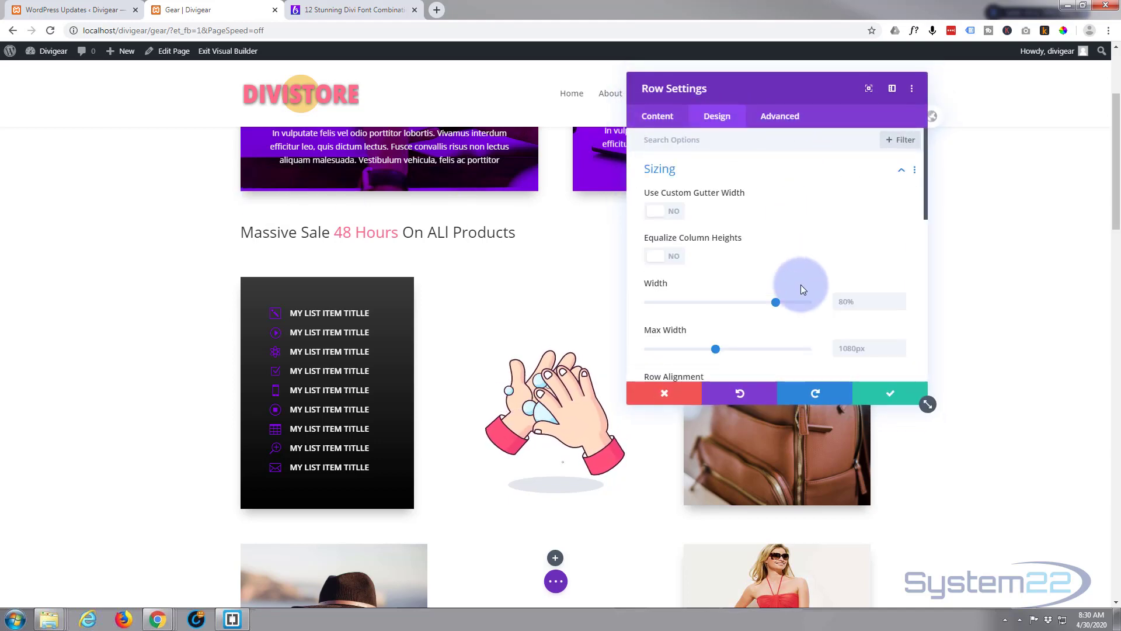
left_click_drag(779, 305, 853, 306)
left_click(841, 347)
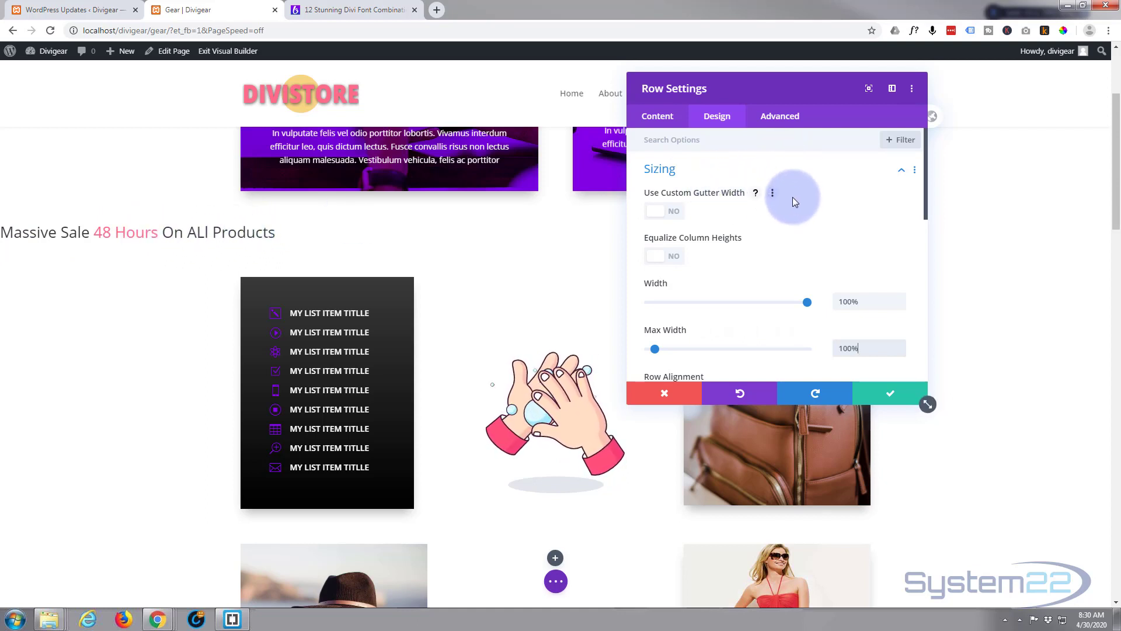
Give the heading row a blue background colour, #0c71c3
left_click(664, 120)
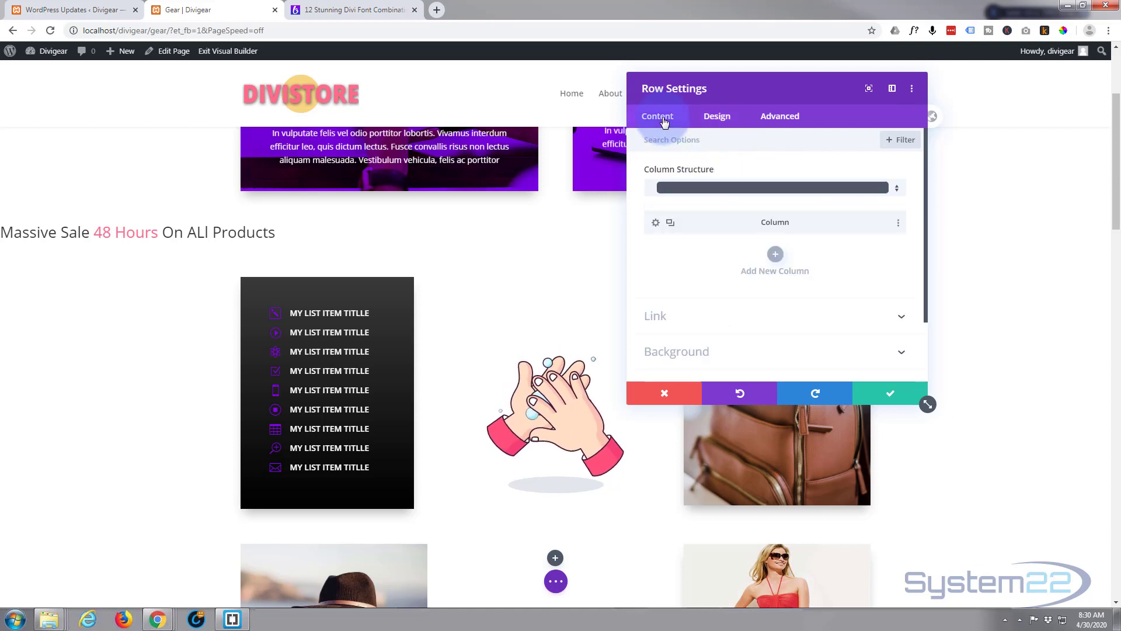
scroll(753, 193, "down", 2)
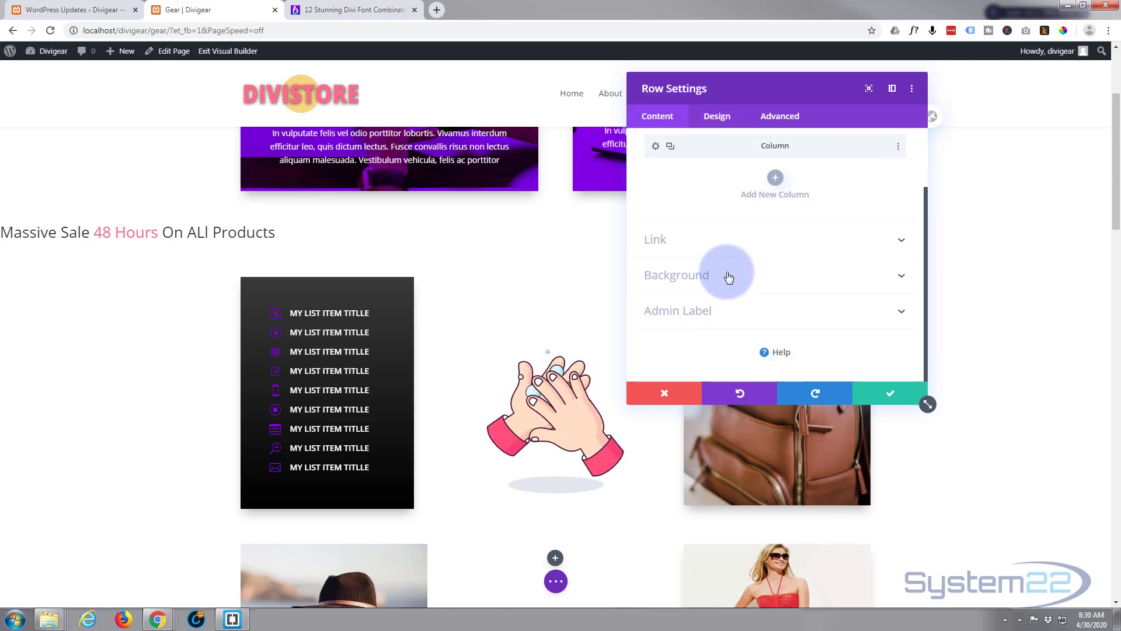
left_click(727, 272)
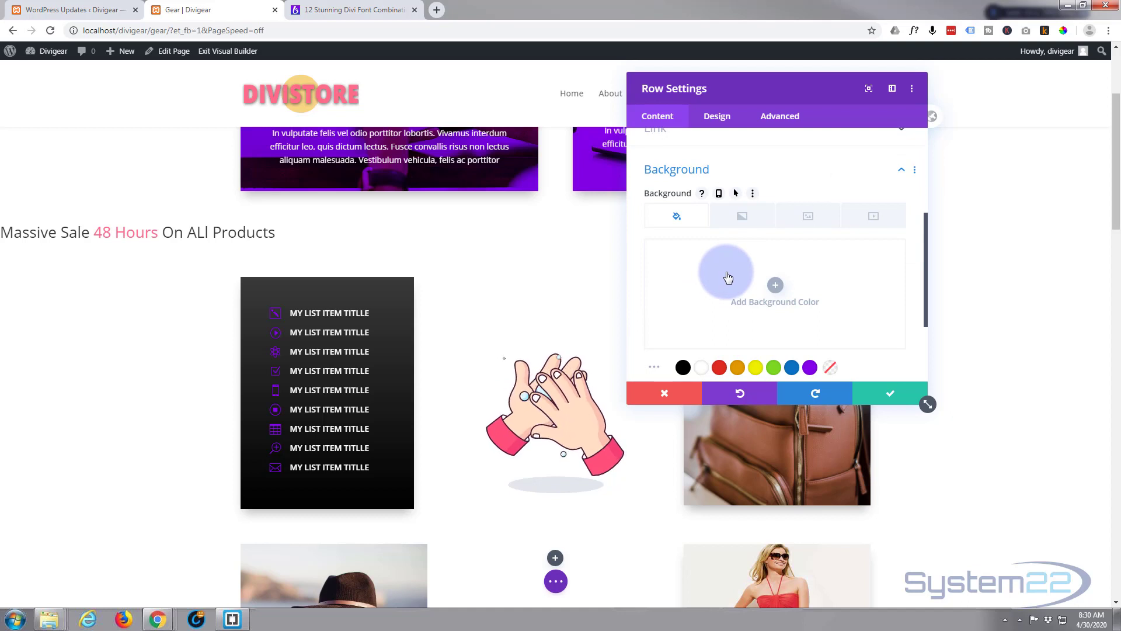
scroll(731, 272, "down", 1)
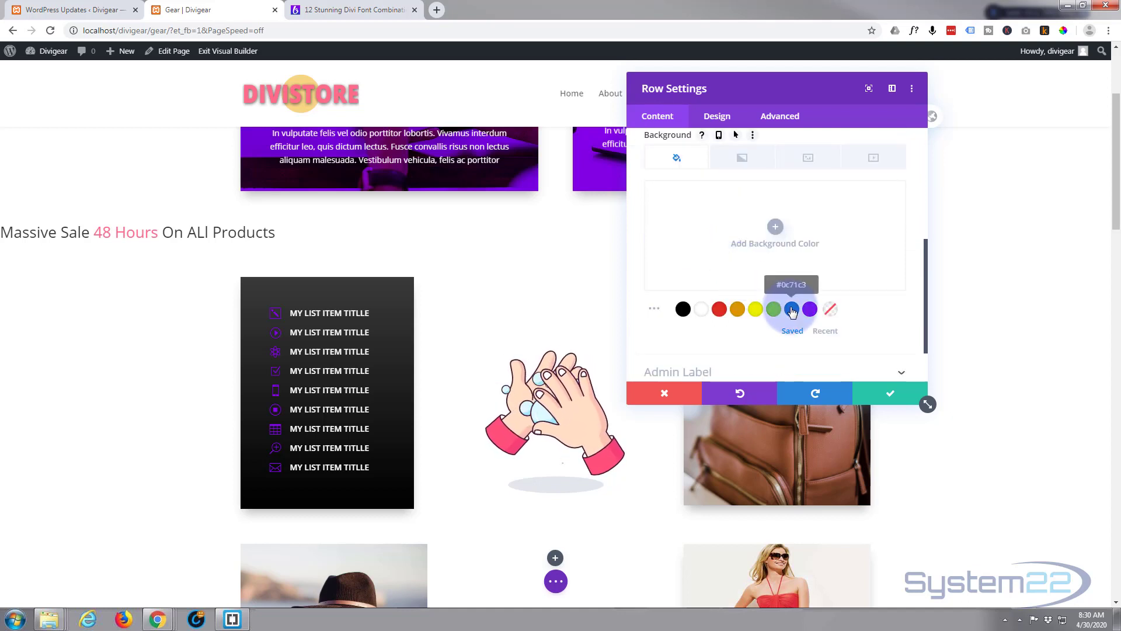
left_click(793, 310)
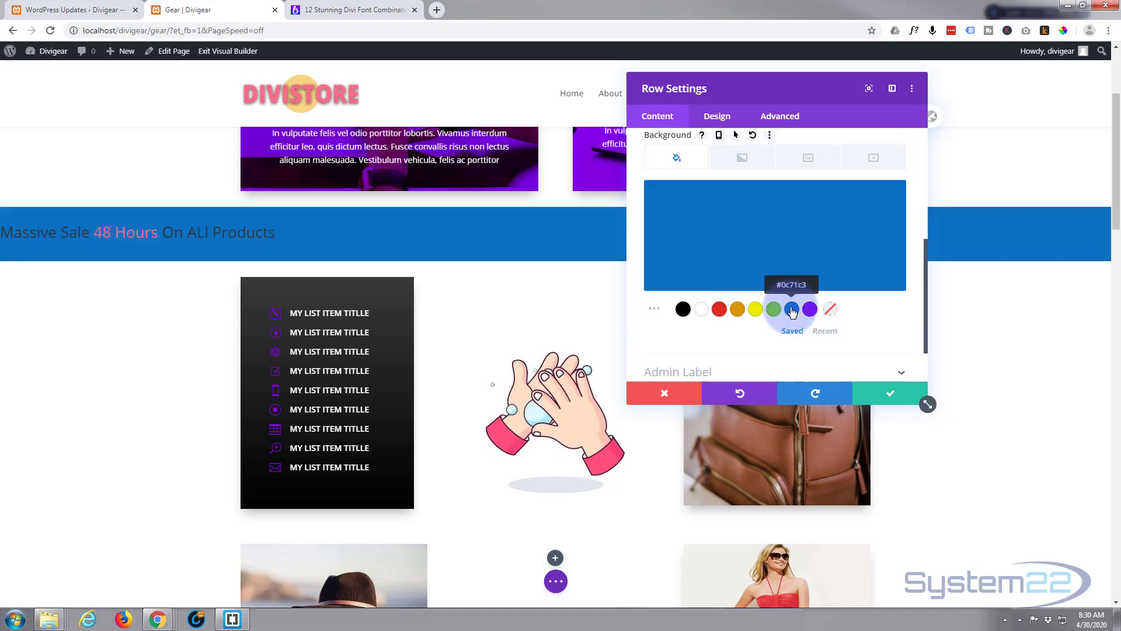
Set the waterfall photo from the media library as the heading row's background image
left_click(809, 159)
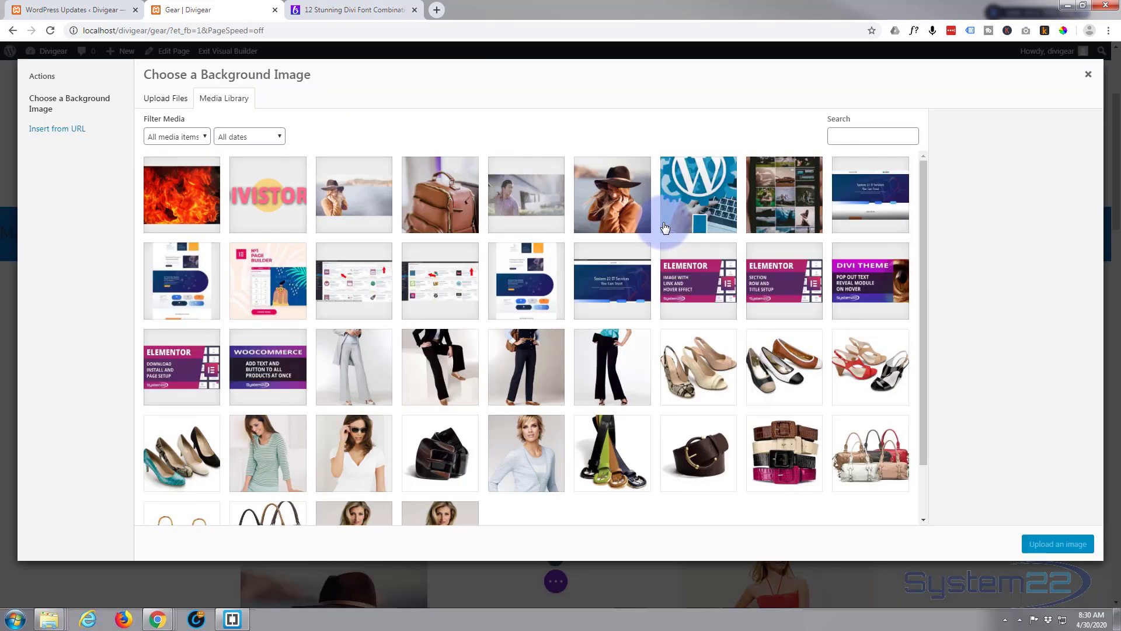
scroll(670, 220, "down", 2)
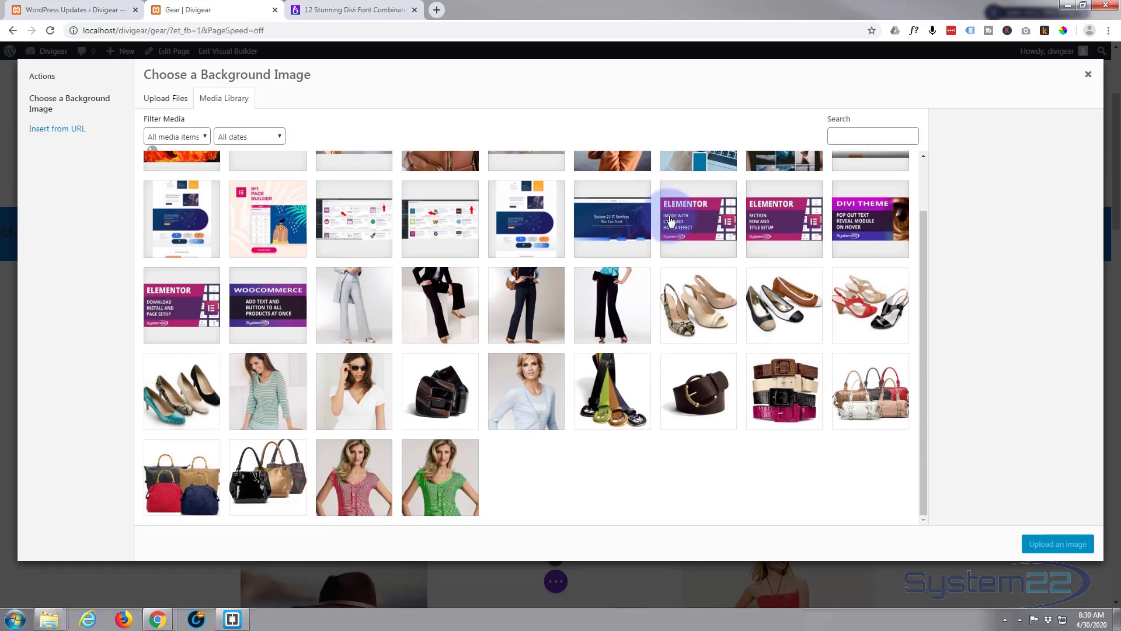
scroll(671, 221, "down", 4)
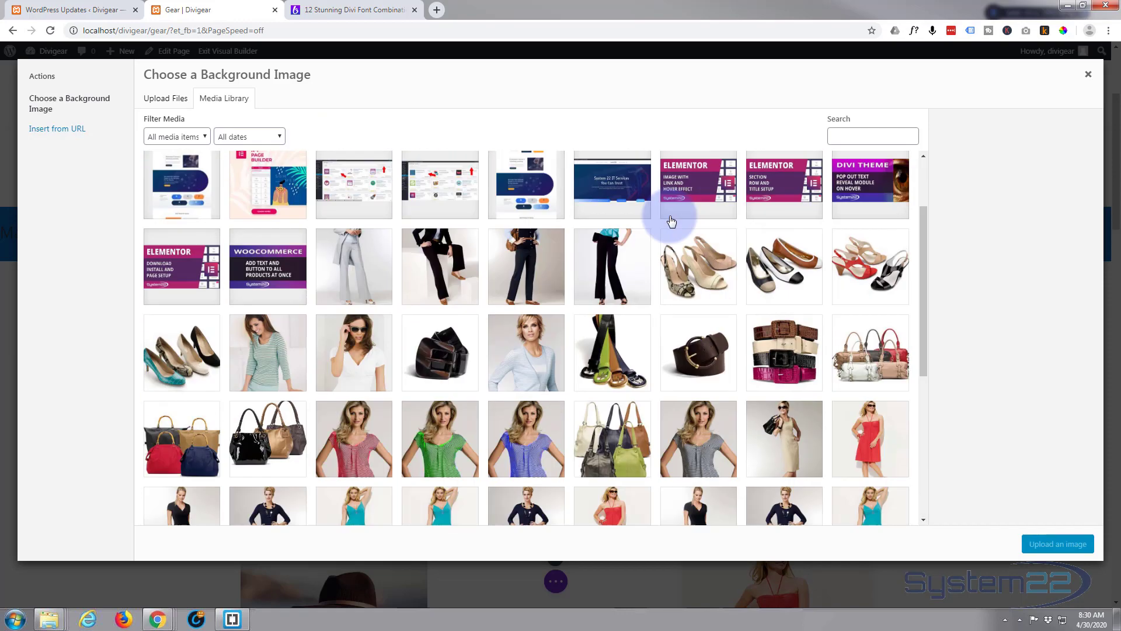
scroll(672, 221, "down", 6)
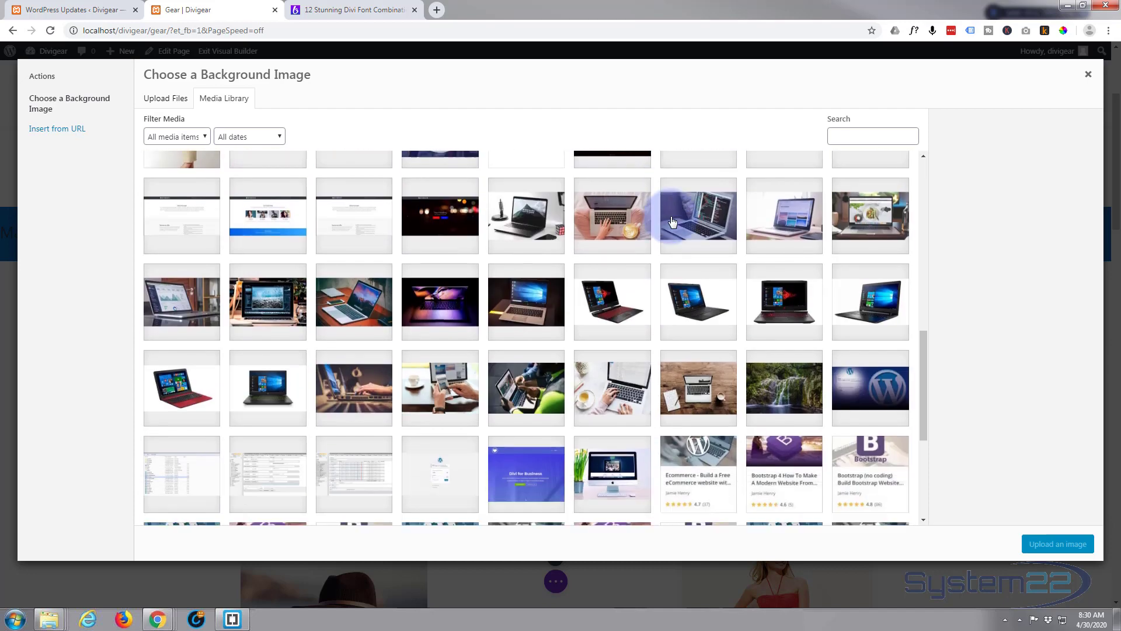
left_click(790, 381)
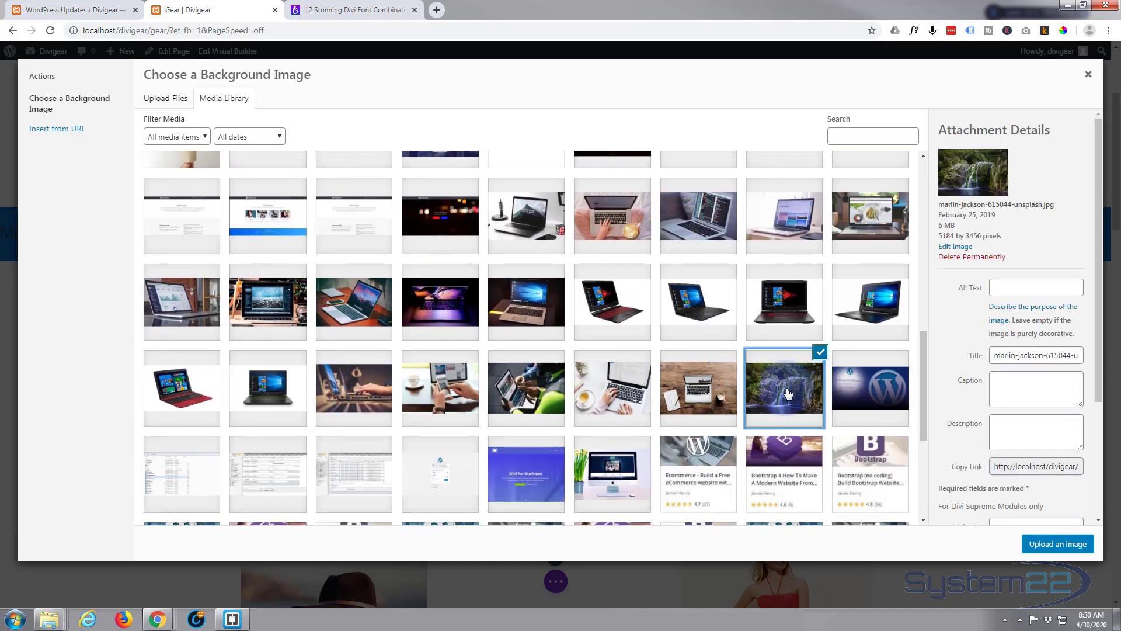
left_click(1055, 546)
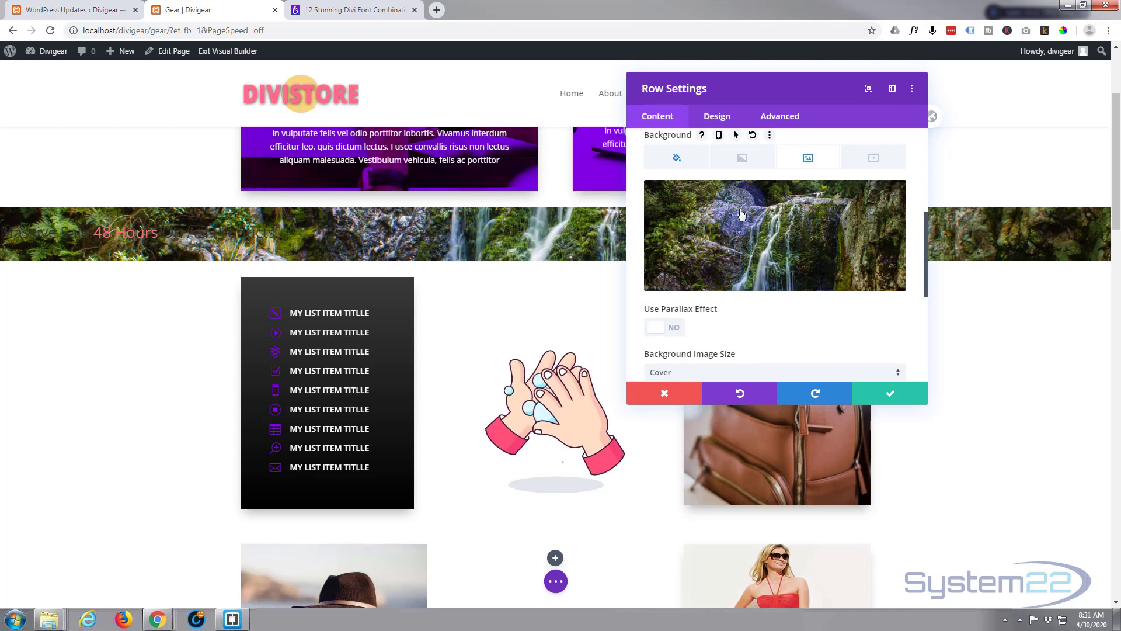
Try the Multiply and Screen blend modes on the row's background image, and set the blend to Difference
scroll(786, 208, "down", 1)
scroll(786, 207, "down", 4)
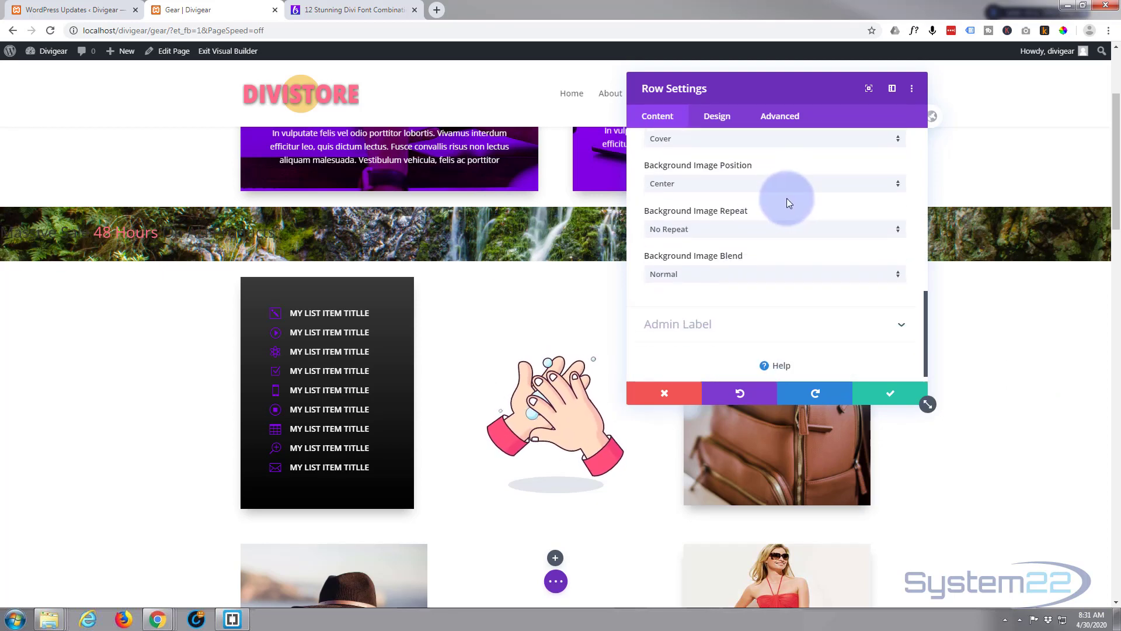
left_click(788, 275)
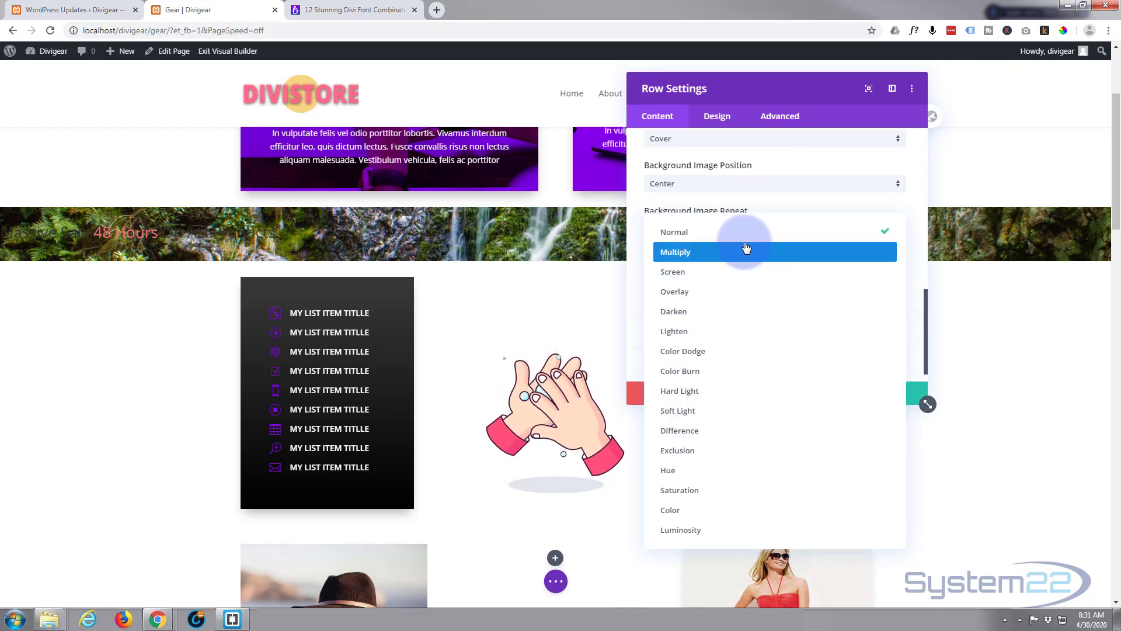
left_click(744, 260)
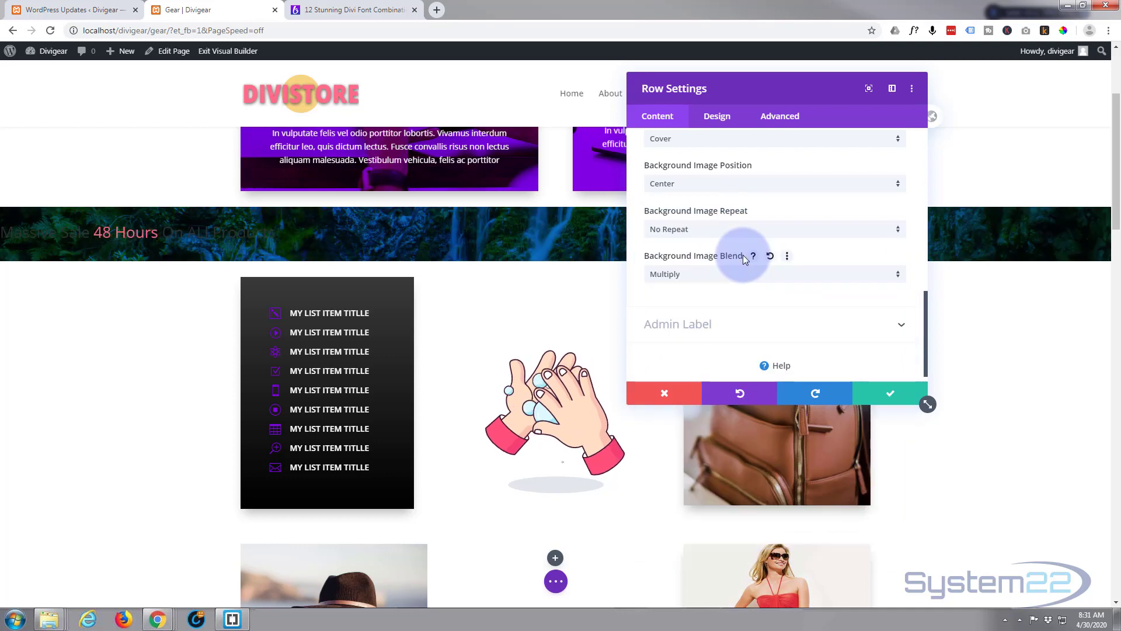
left_click(706, 273)
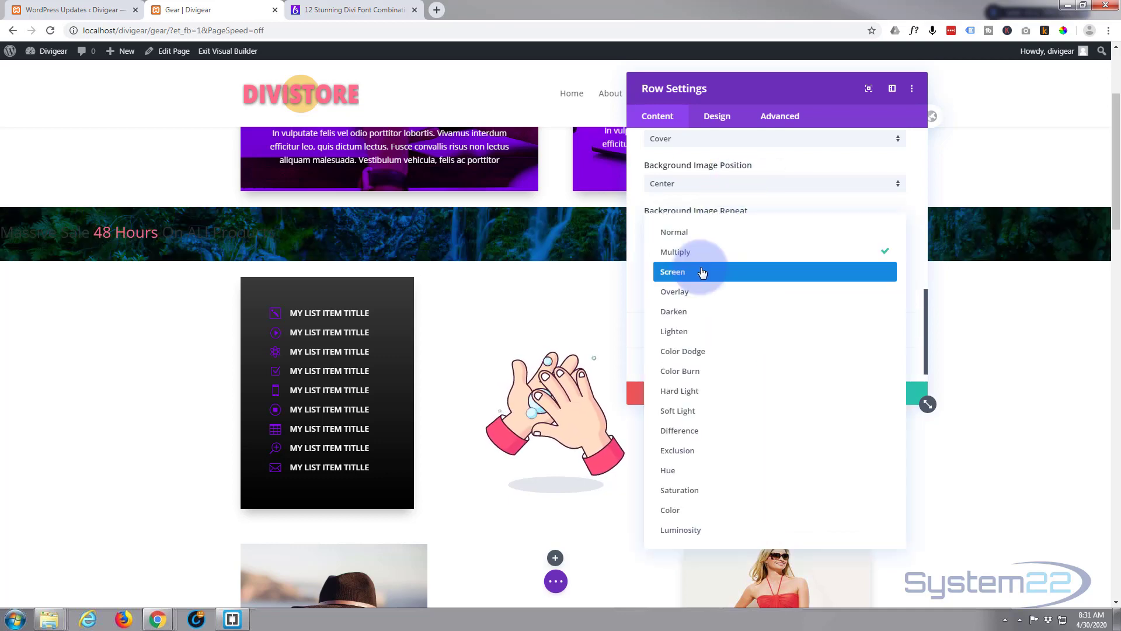
left_click(706, 271)
left_click(712, 275)
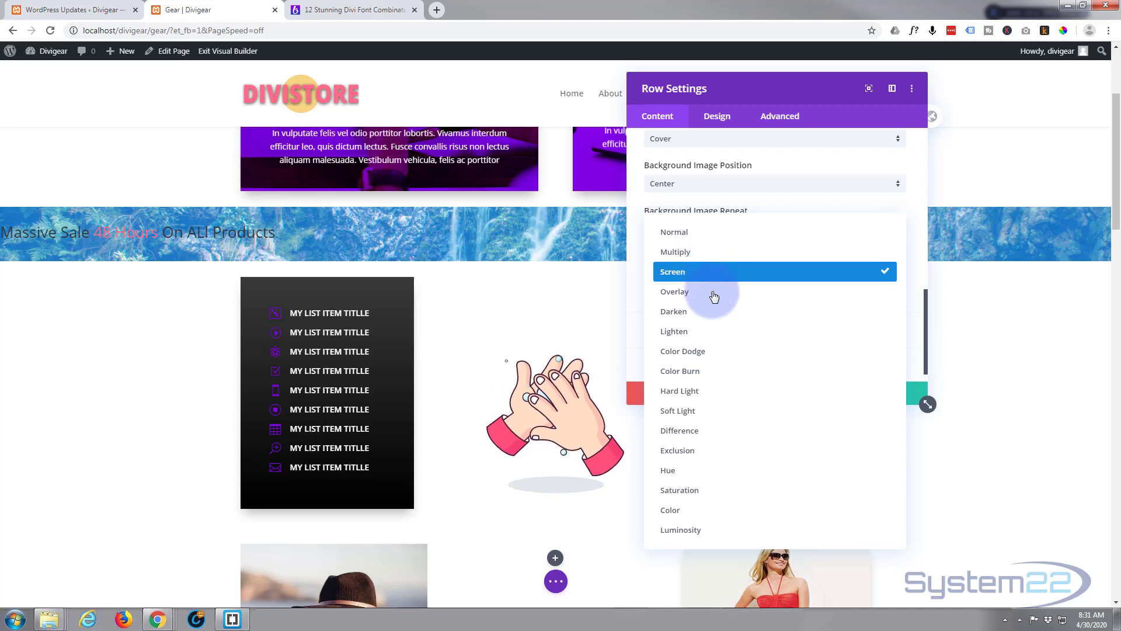
left_click(716, 432)
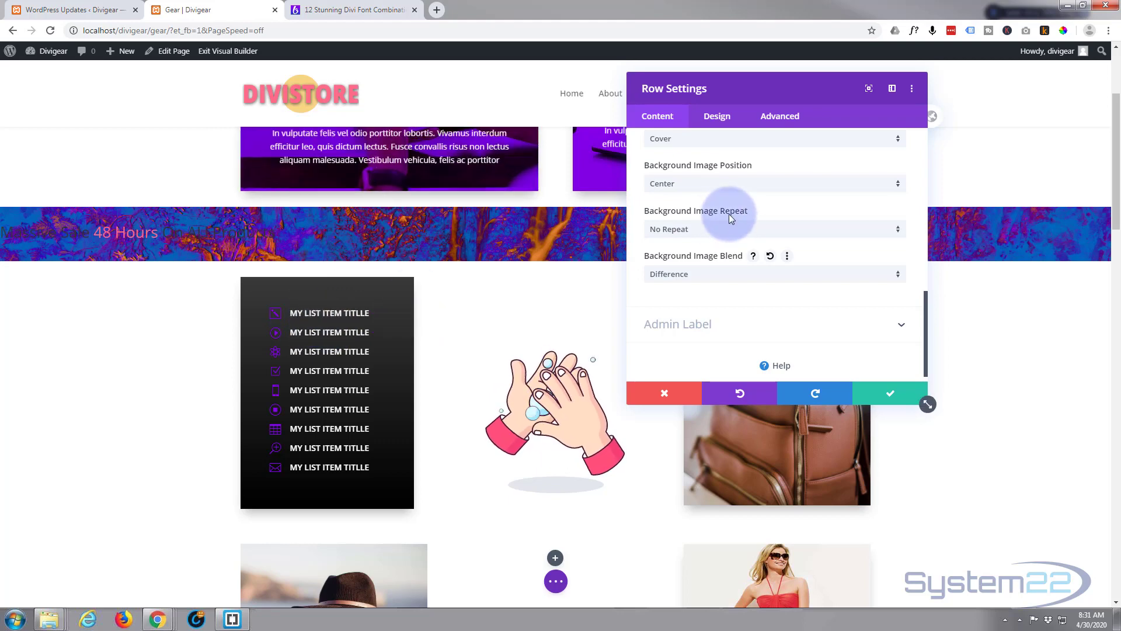
Set the row's top and bottom padding to 75px with the two values linked
left_click(719, 120)
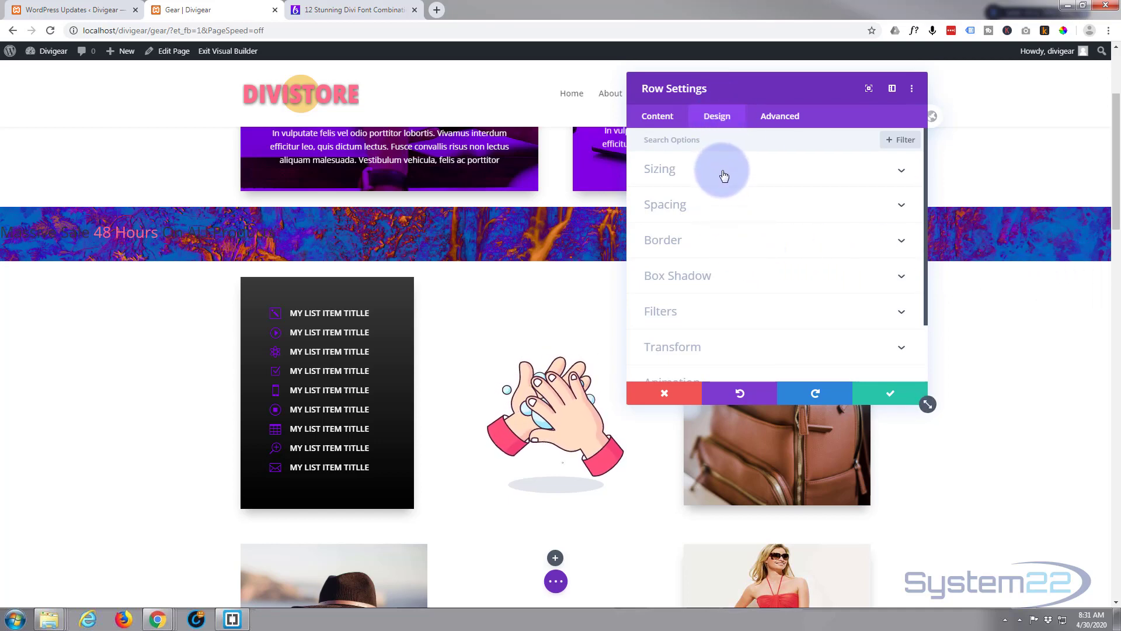
left_click(723, 207)
left_click(669, 246)
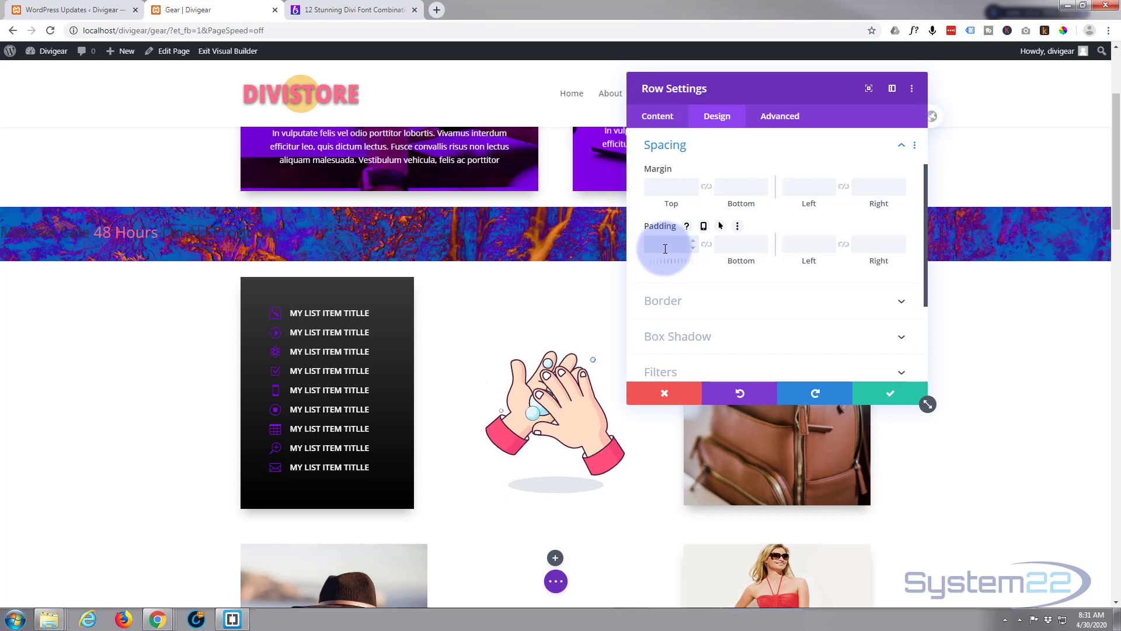
type("75")
left_click(704, 247)
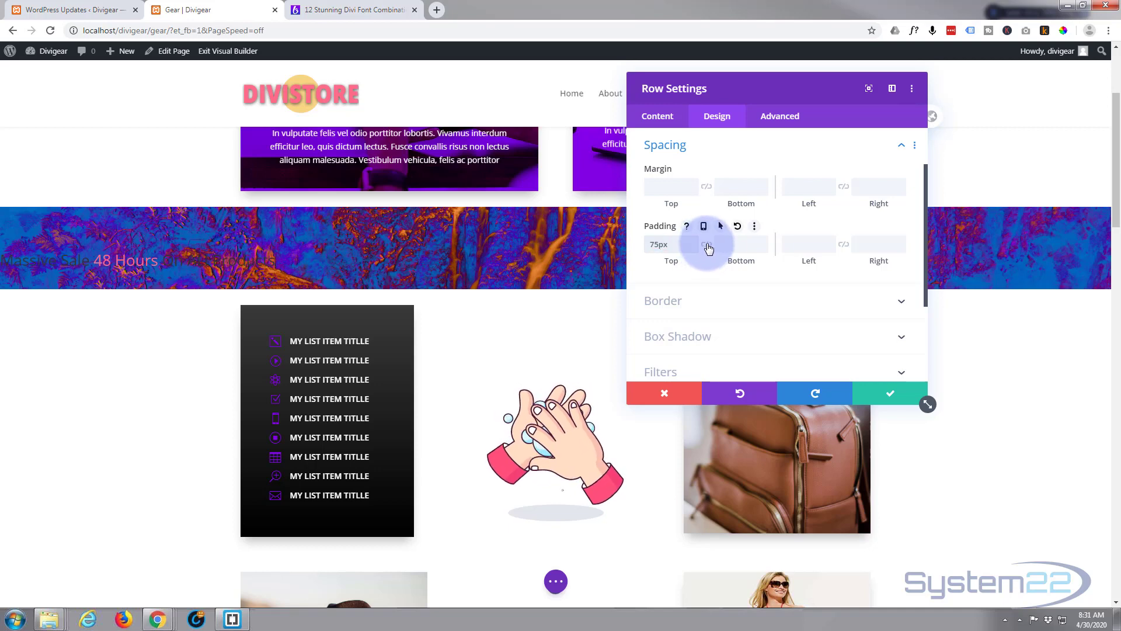
left_click(707, 247)
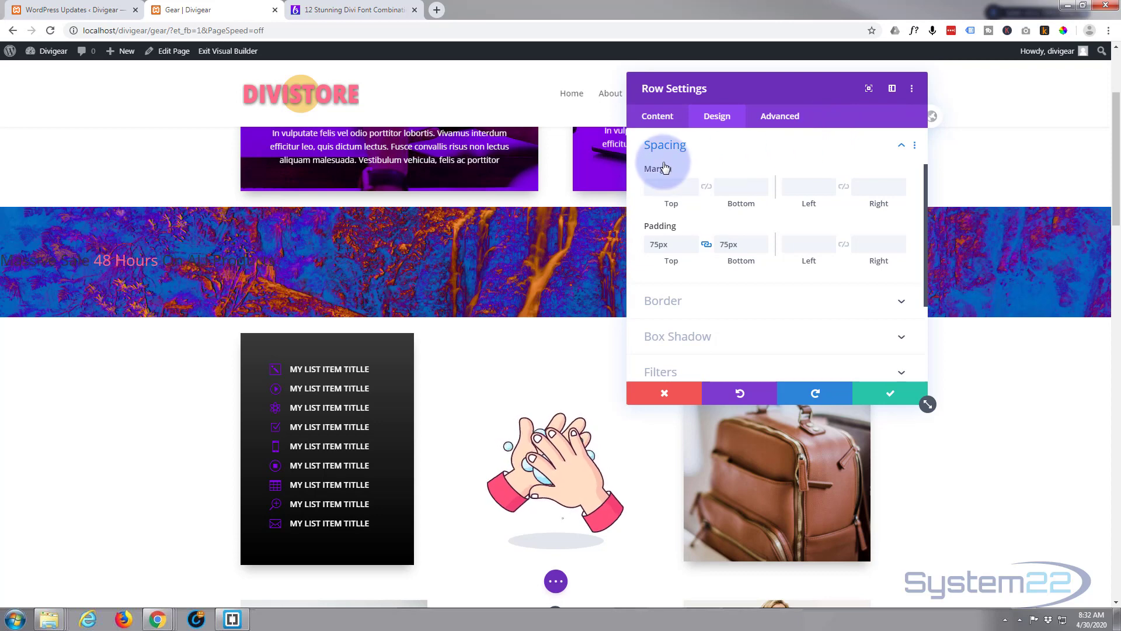
Set the row's top and bottom margin to 50px with the two values linked
left_click(671, 185)
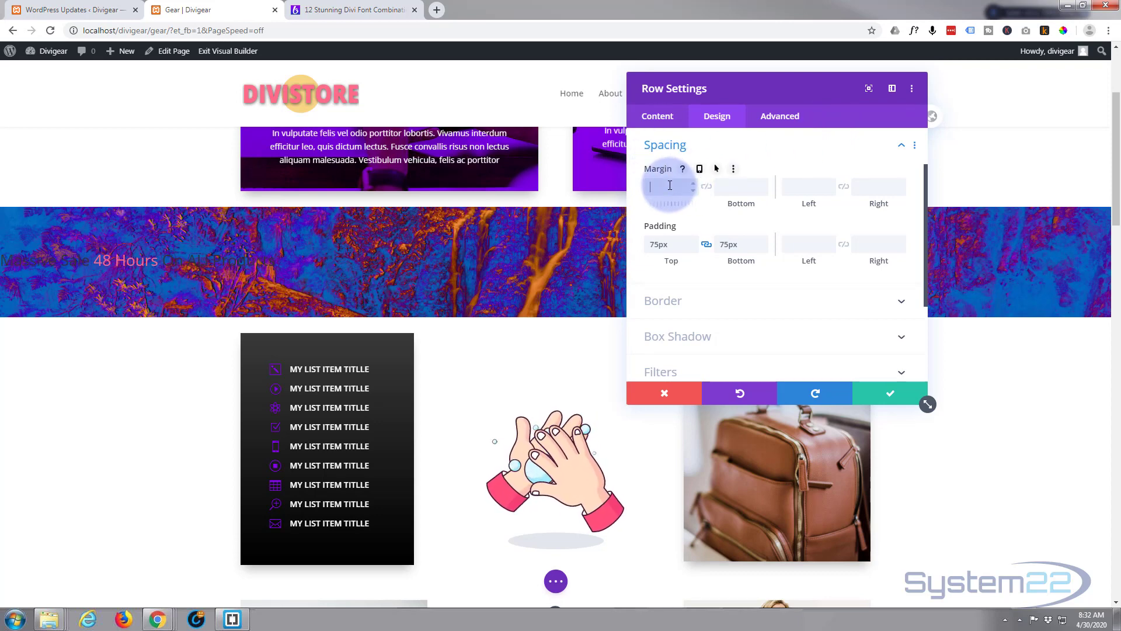
type("50")
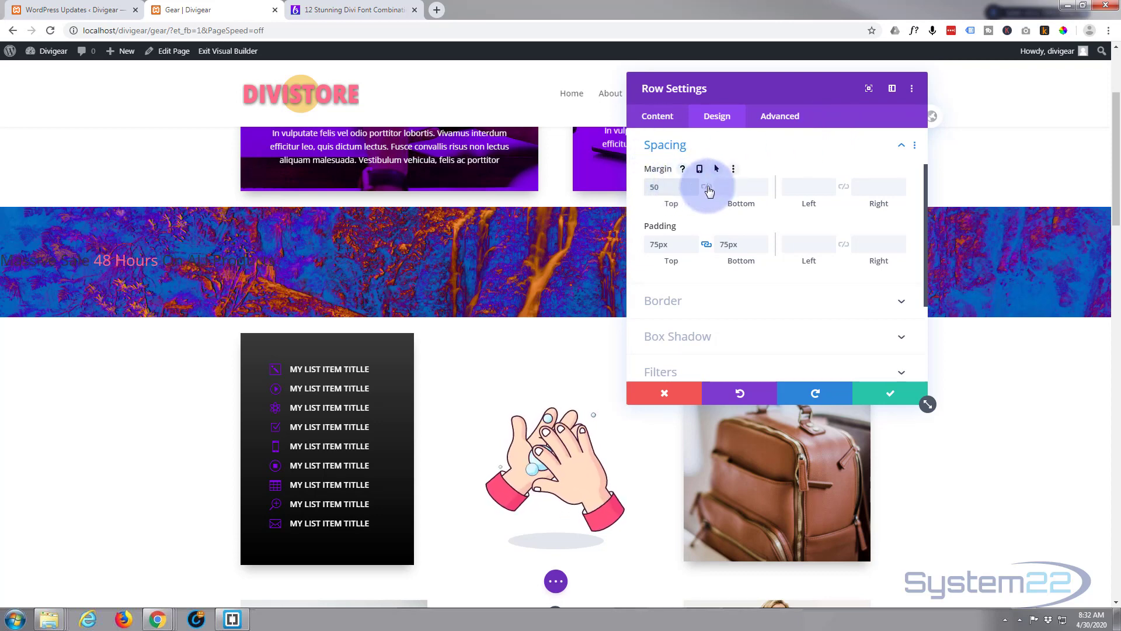
left_click(707, 187)
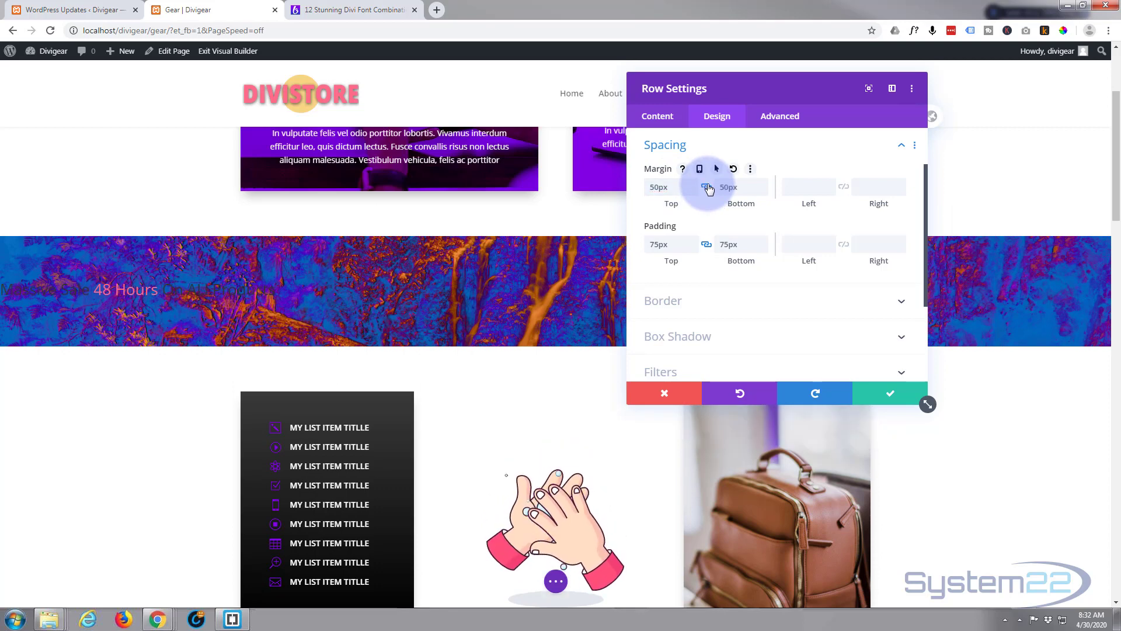
Apply the box shadow preset that casts a soft shadow beneath the row's bottom edge
scroll(733, 176, "down", 1)
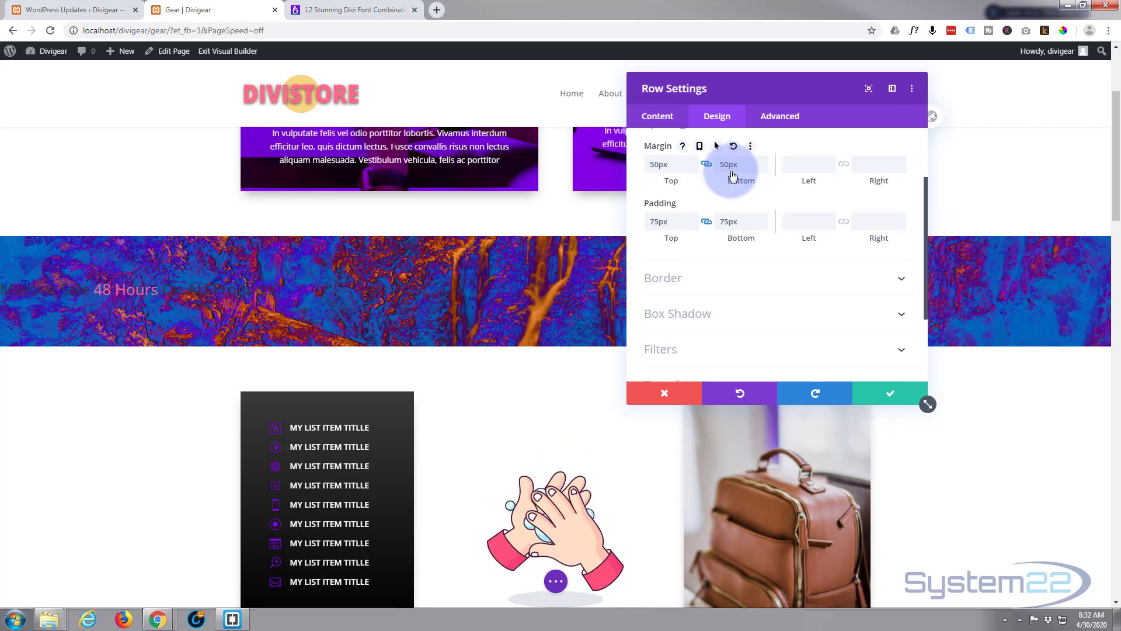
scroll(733, 175, "down", 4)
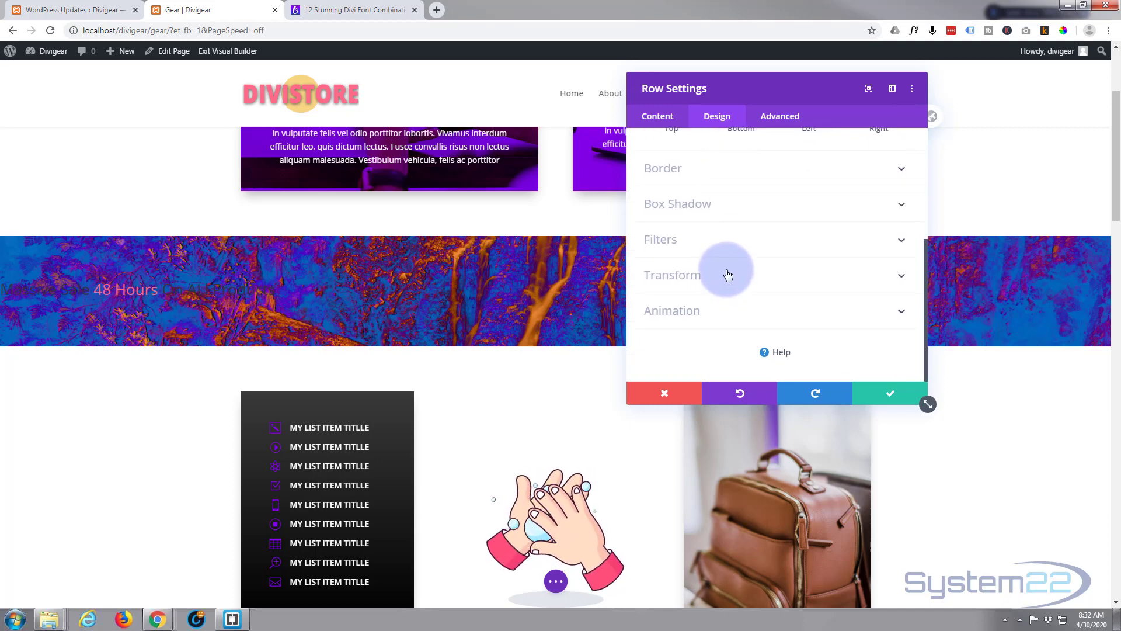
left_click(741, 204)
left_click(880, 208)
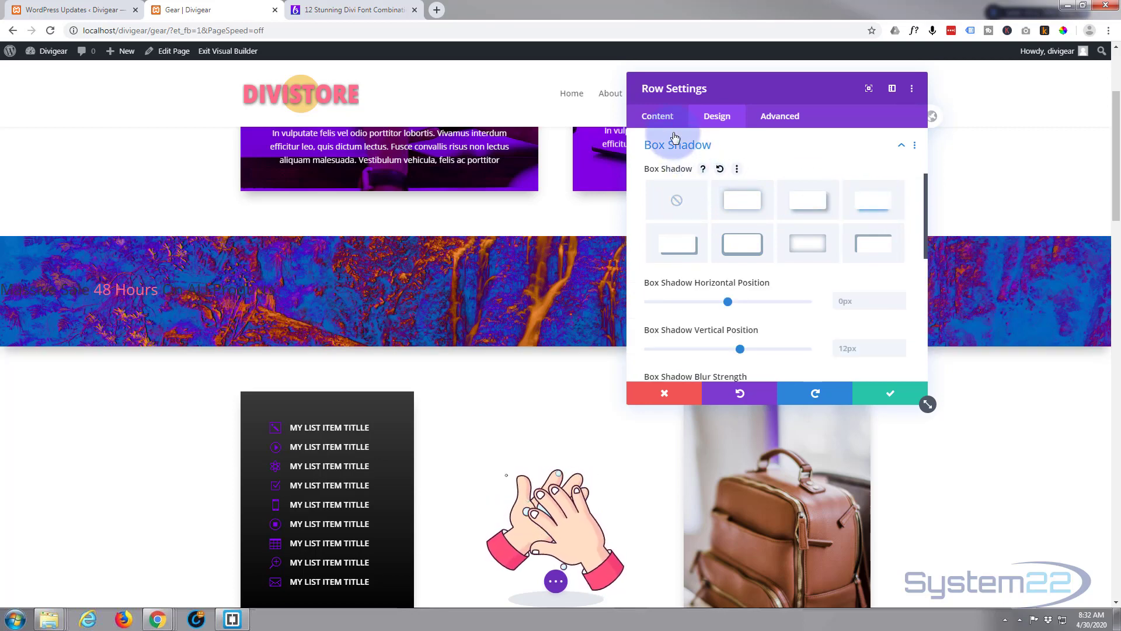
Enable a hover state for the row's background, set its hover colour to red #e02b20, and return to the desktop state
left_click(662, 119)
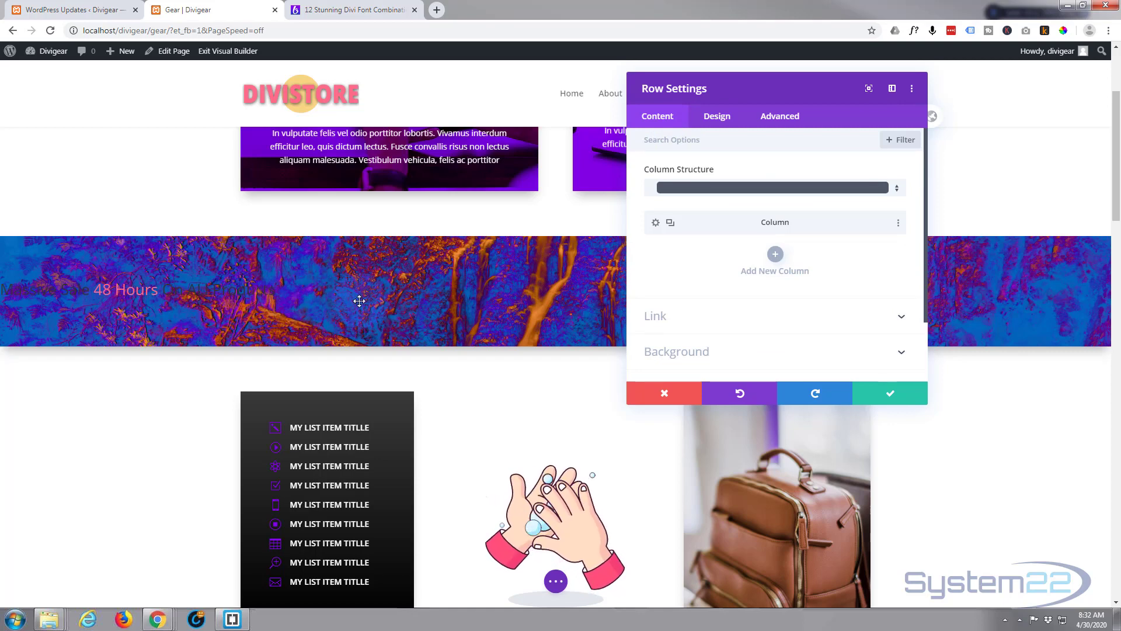
scroll(743, 282, "down", 2)
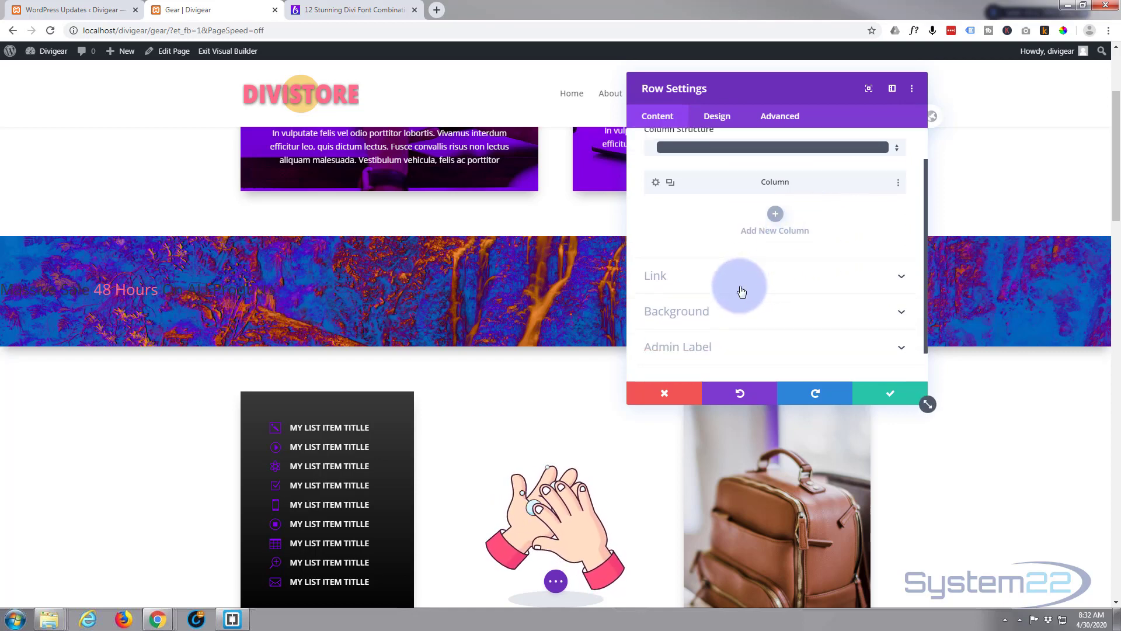
left_click(743, 295)
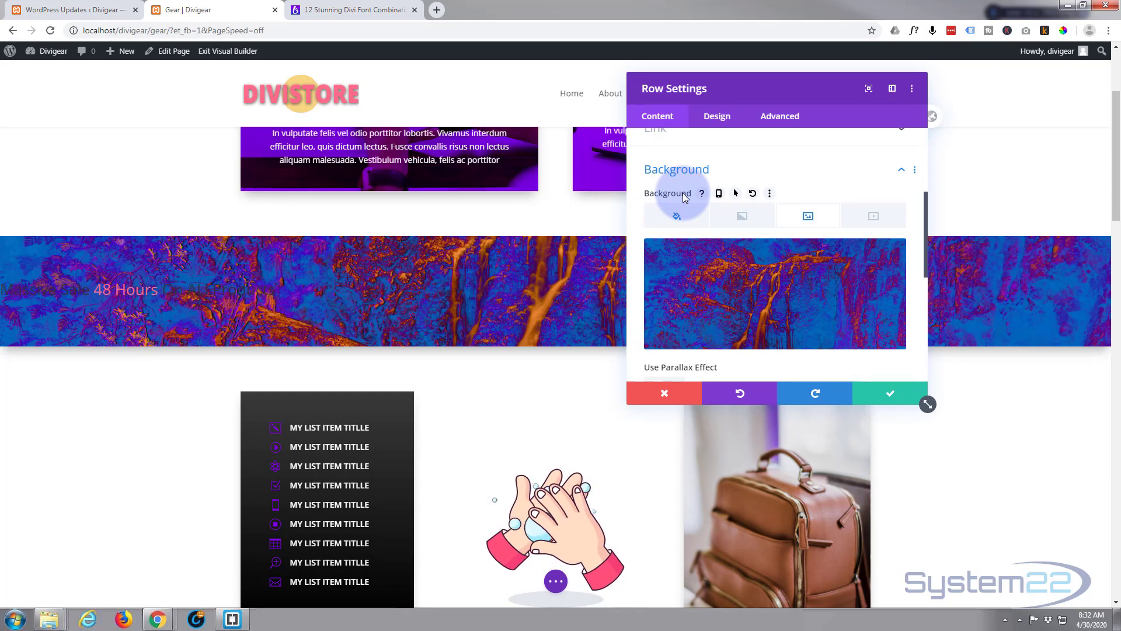
left_click(736, 194)
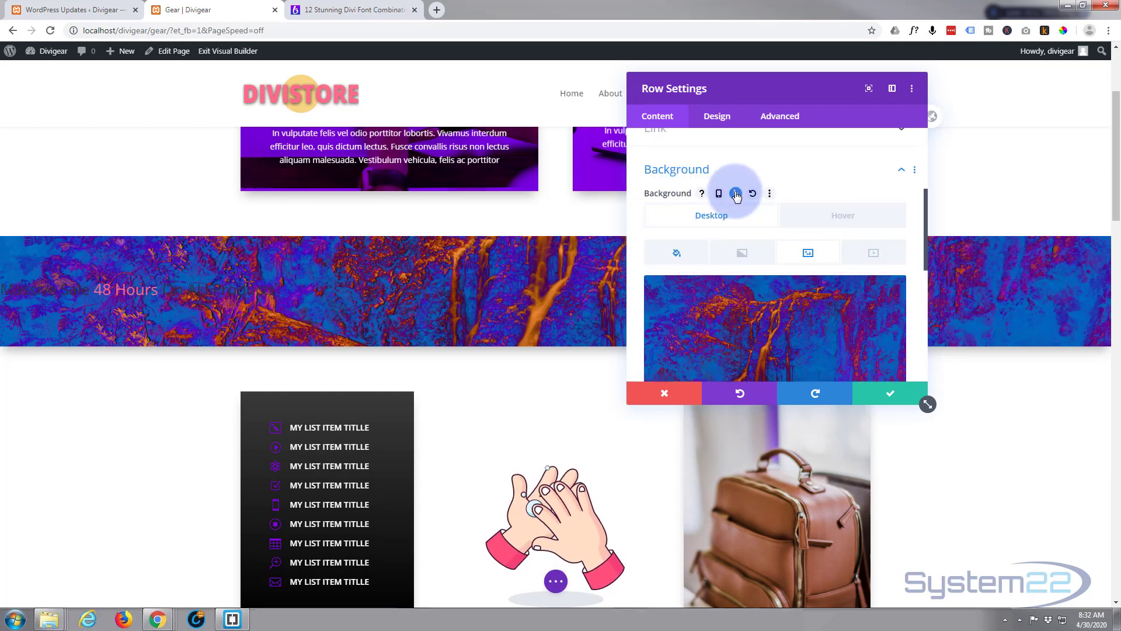
scroll(736, 195, "down", 1)
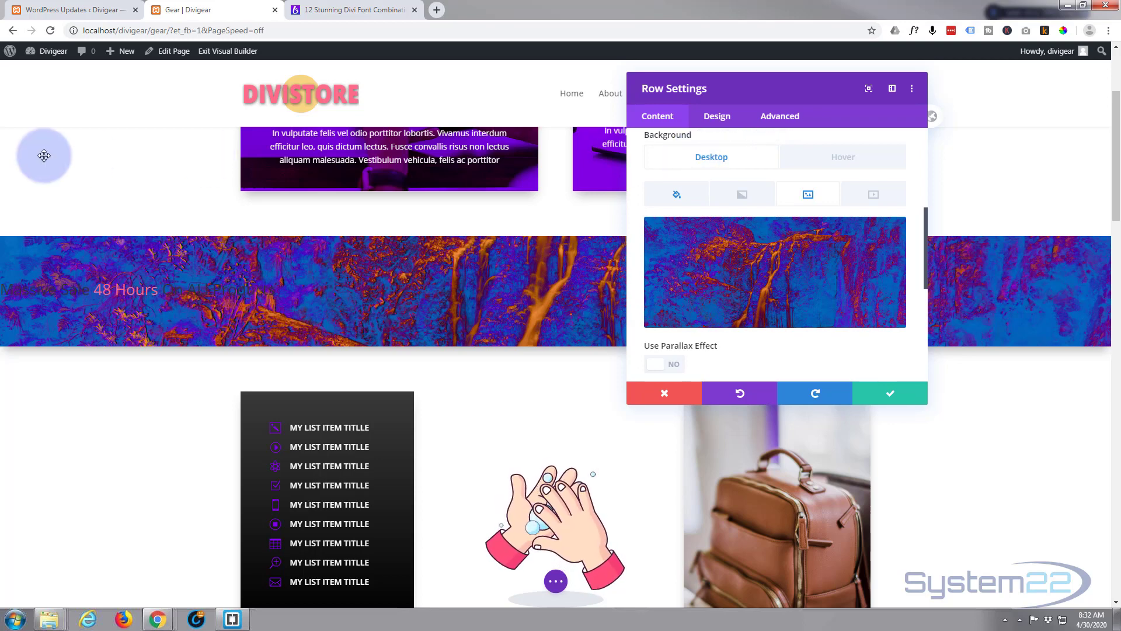
left_click(856, 161)
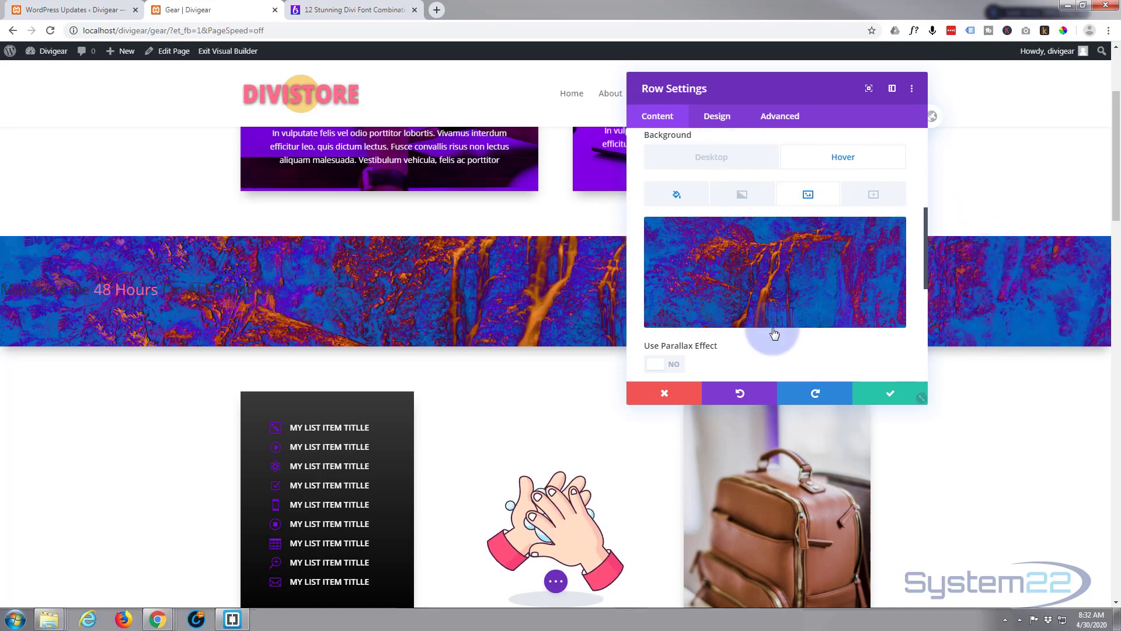
left_click(677, 196)
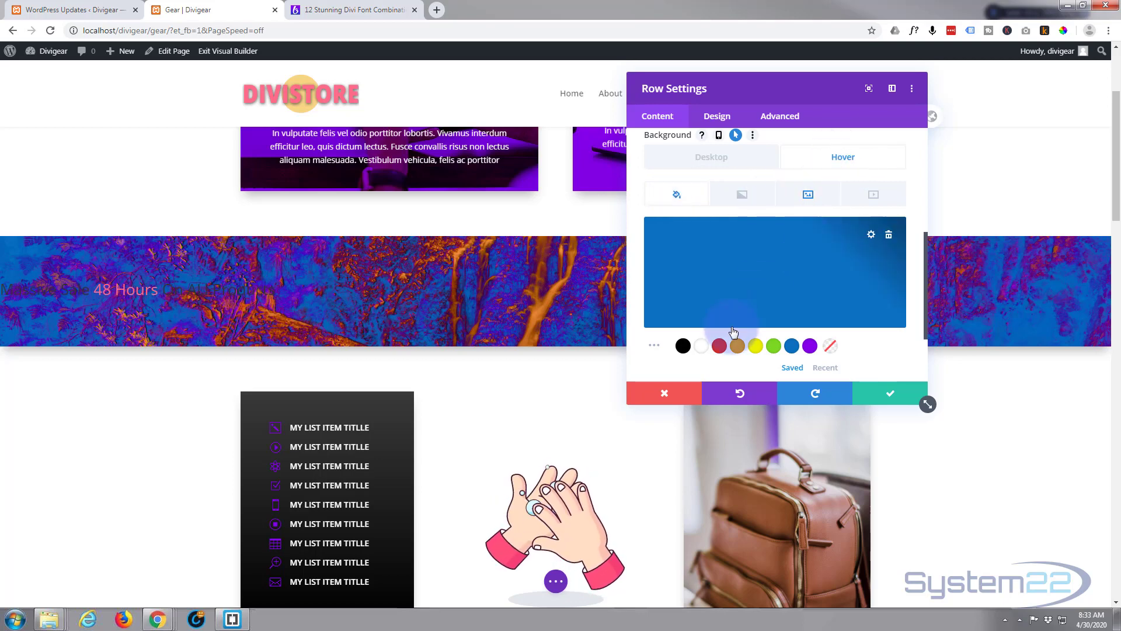
left_click(719, 348)
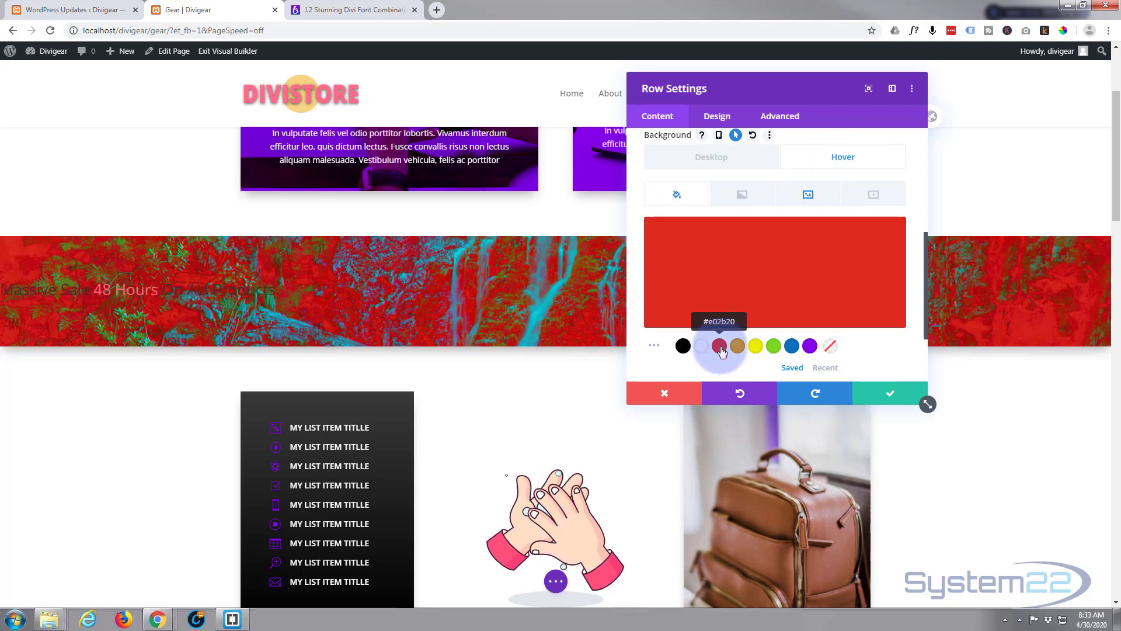
left_click(737, 158)
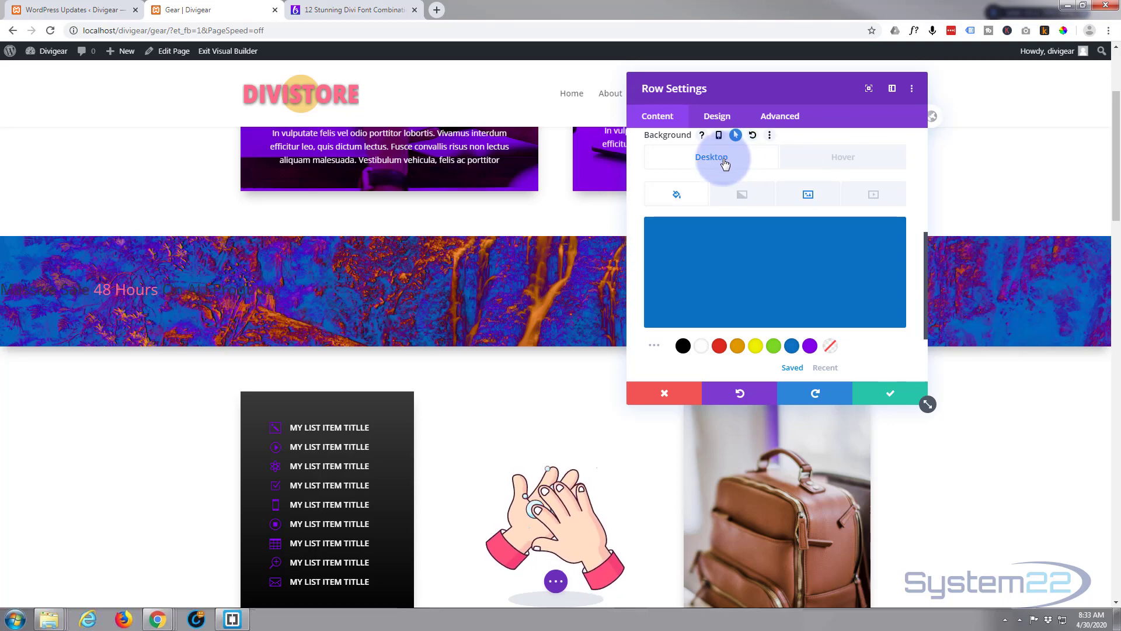
scroll(716, 170, "up", 1)
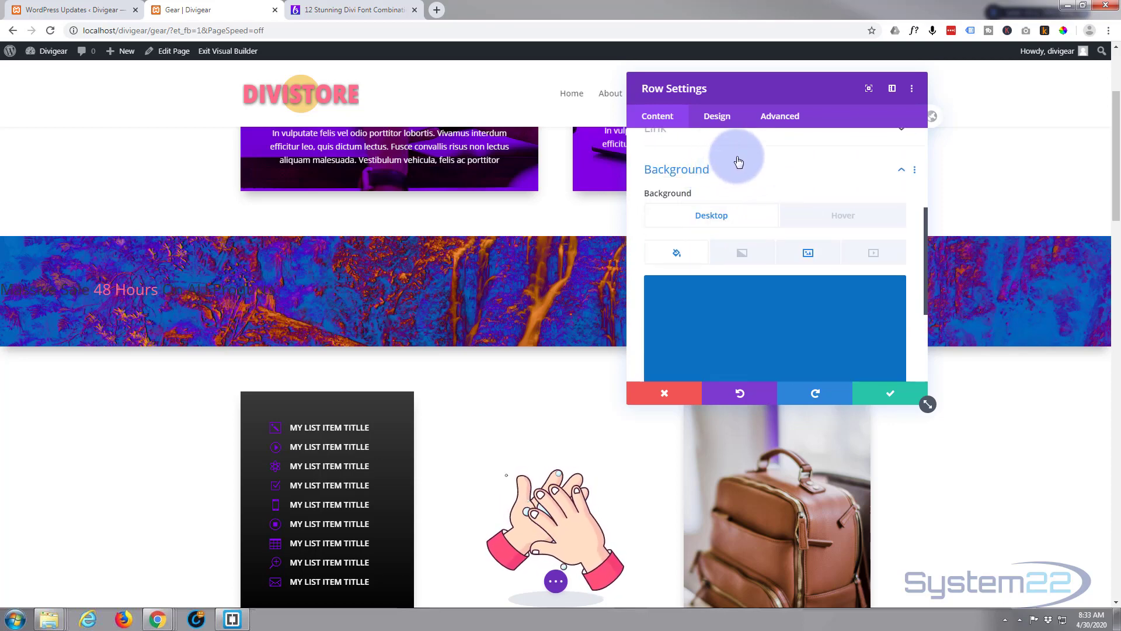
scroll(737, 162, "down", 1)
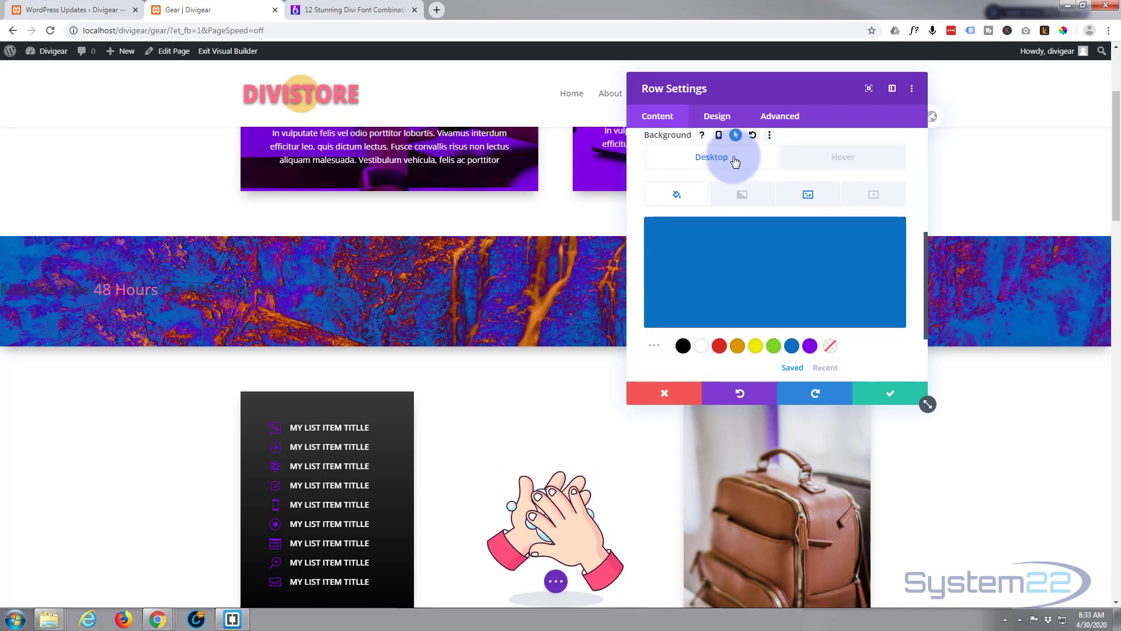
Set the row's transition duration to 1000ms and save the row settings
left_click(774, 118)
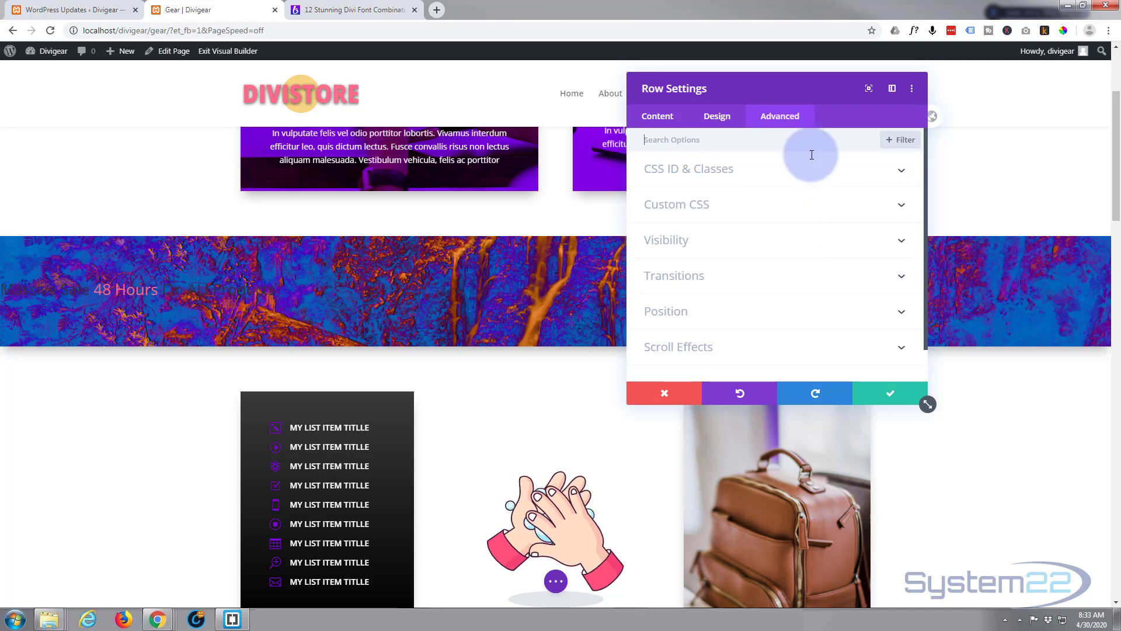
left_click(763, 275)
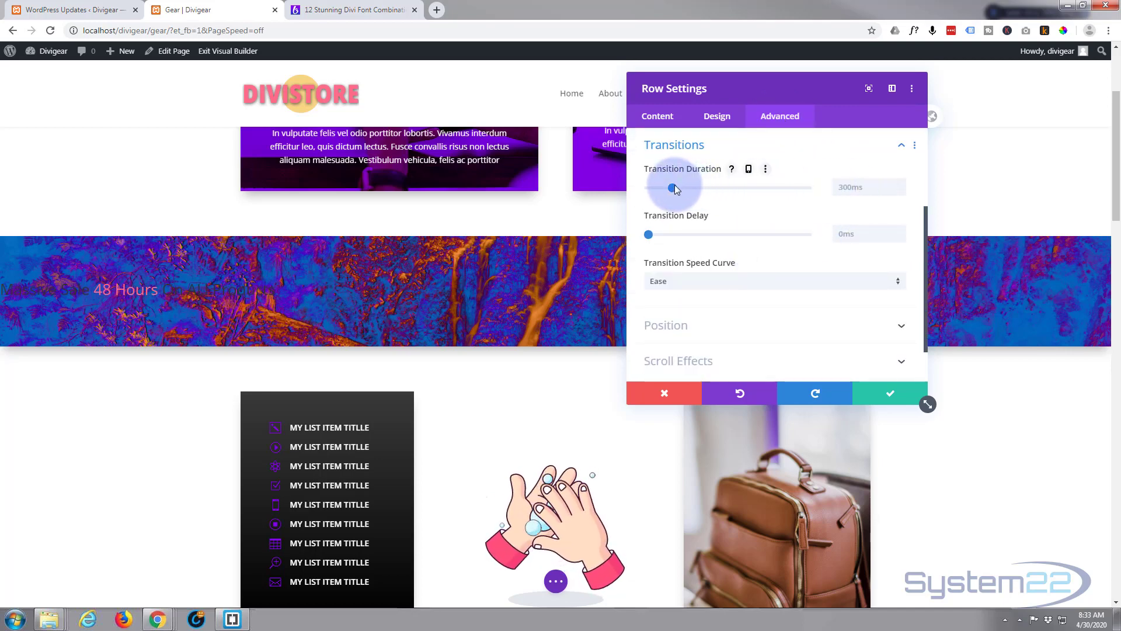
left_click_drag(674, 185, 730, 185)
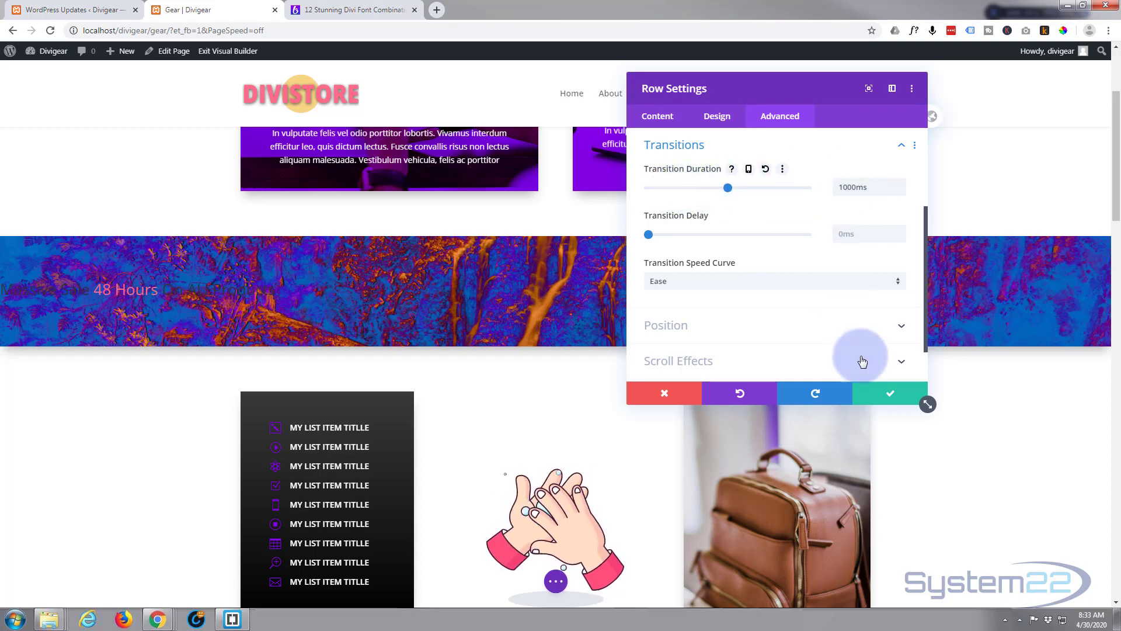
left_click(898, 397)
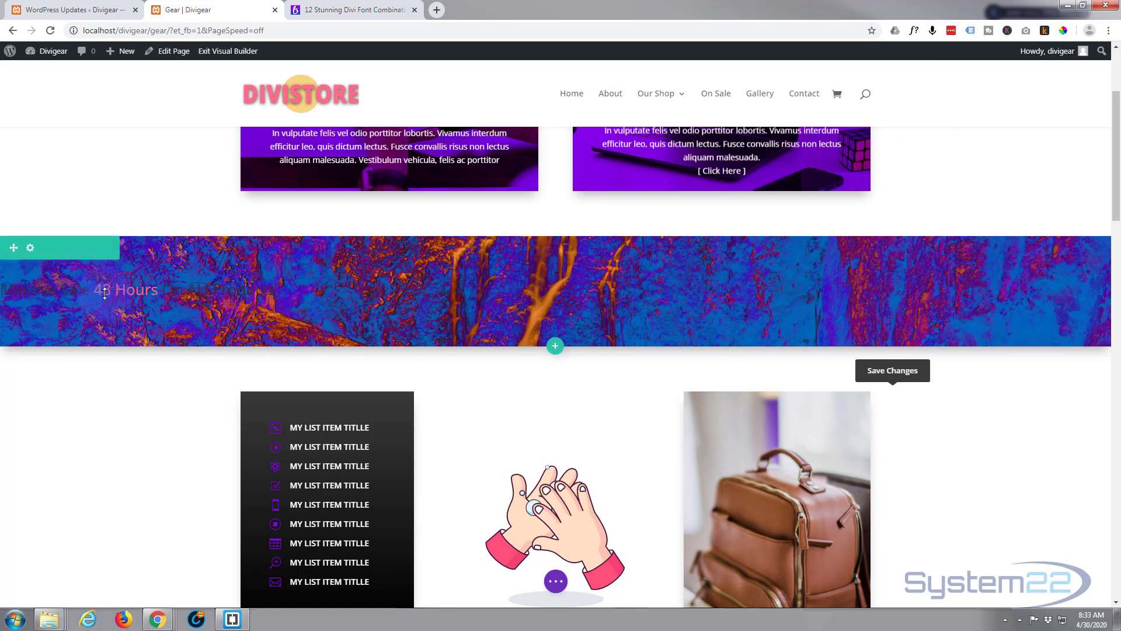
Open the settings of the Supreme Dual Heading module in the banner and set its main text colour to white
mouse_move(534, 280)
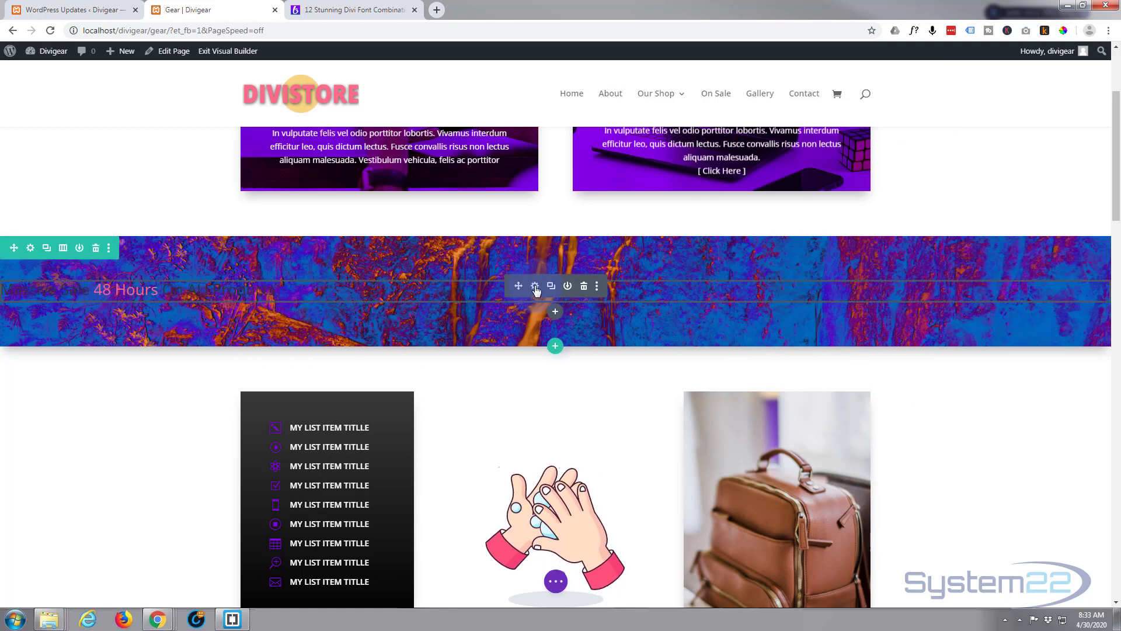
left_click(535, 286)
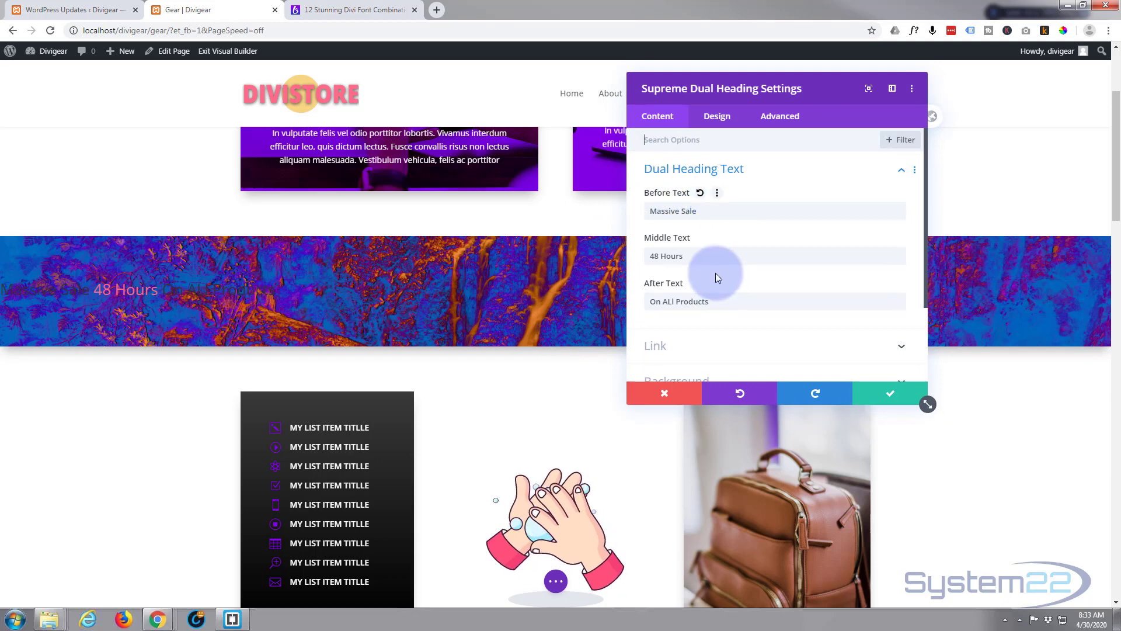
scroll(716, 272, "down", 2)
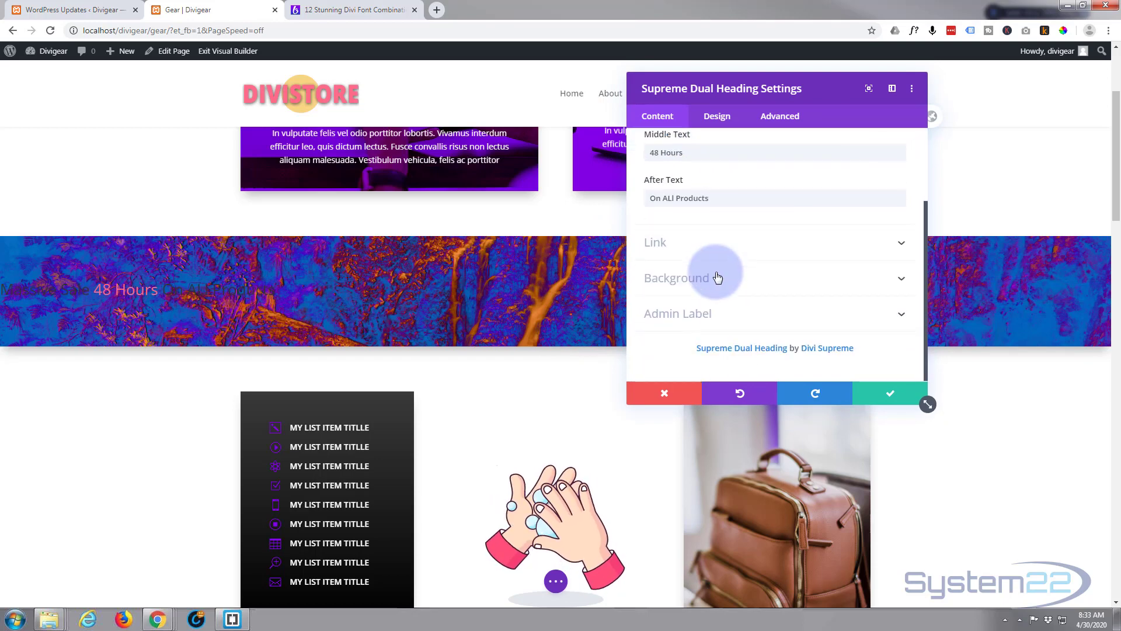
left_click(699, 246)
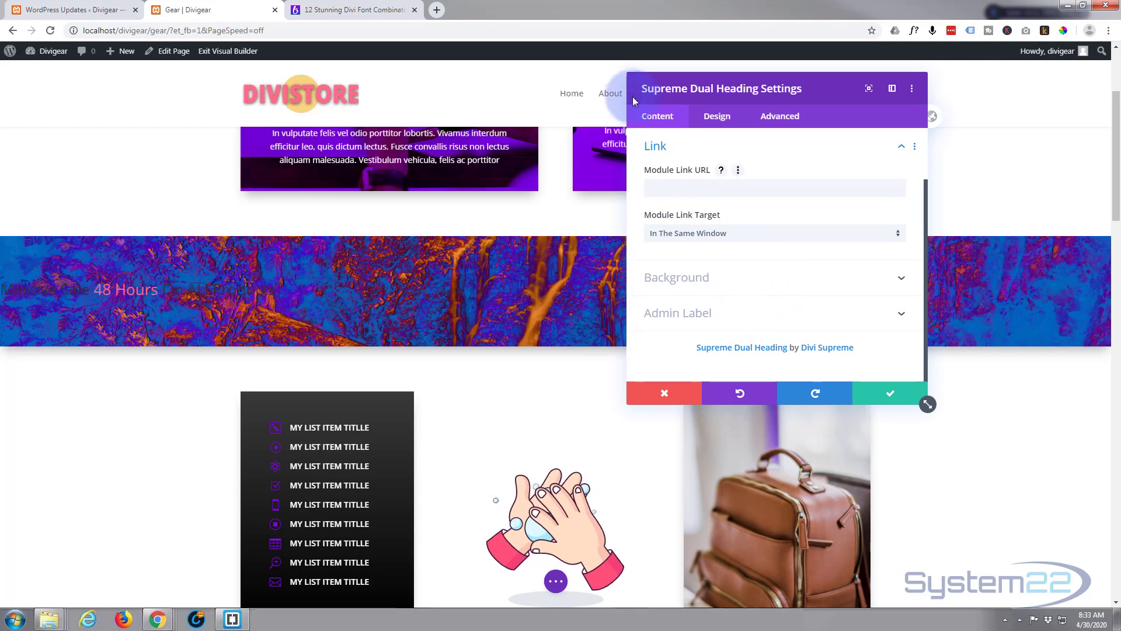
left_click(720, 120)
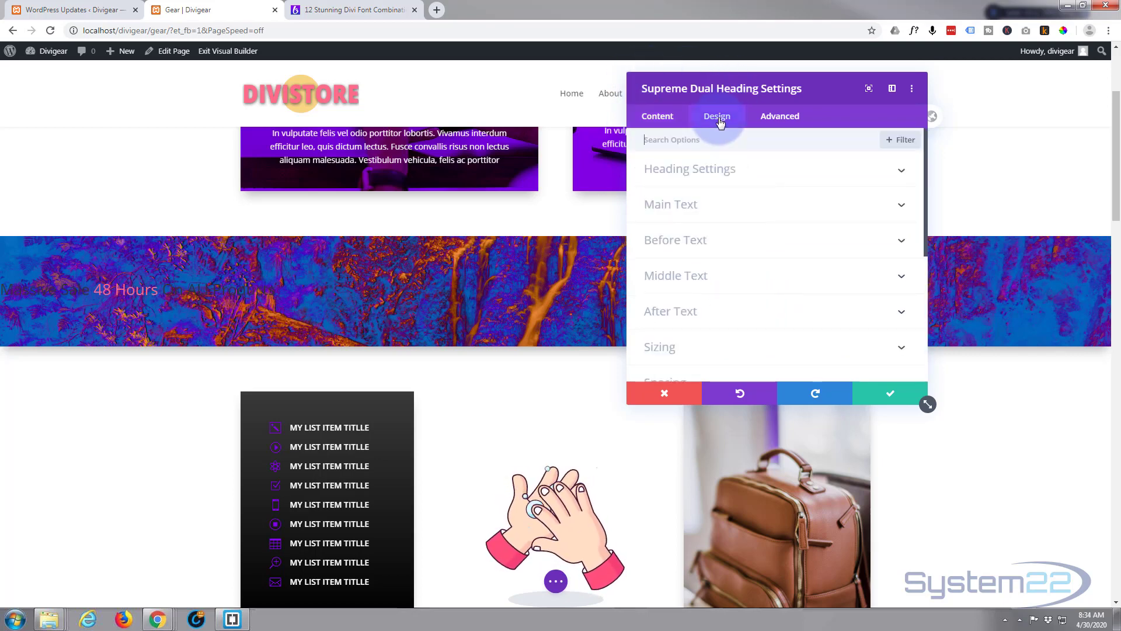
left_click(730, 208)
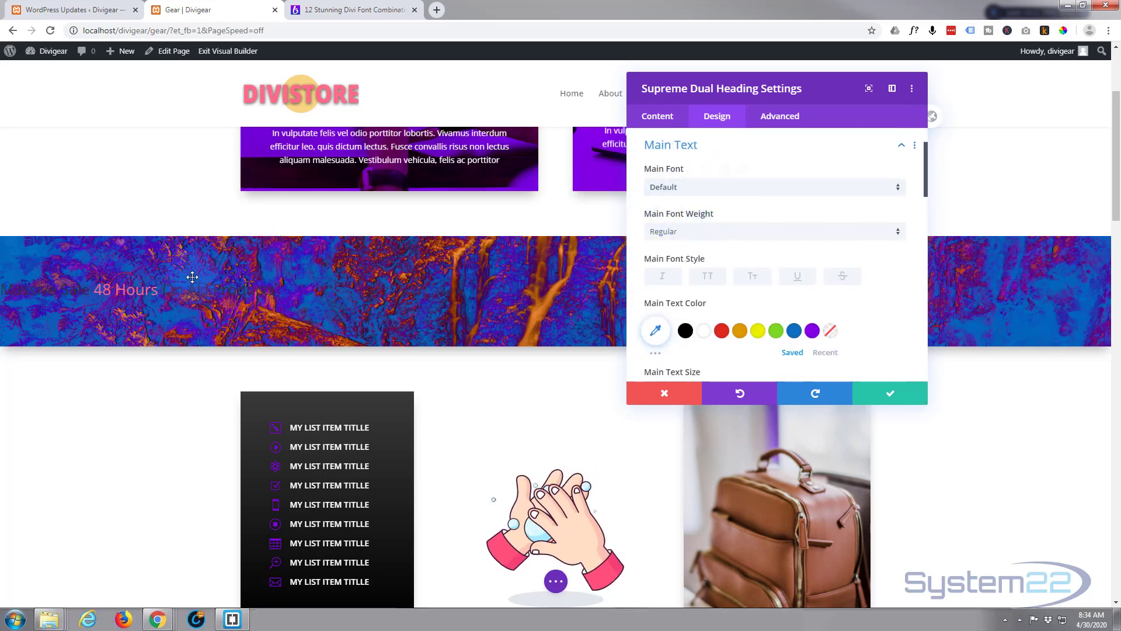
left_click(705, 331)
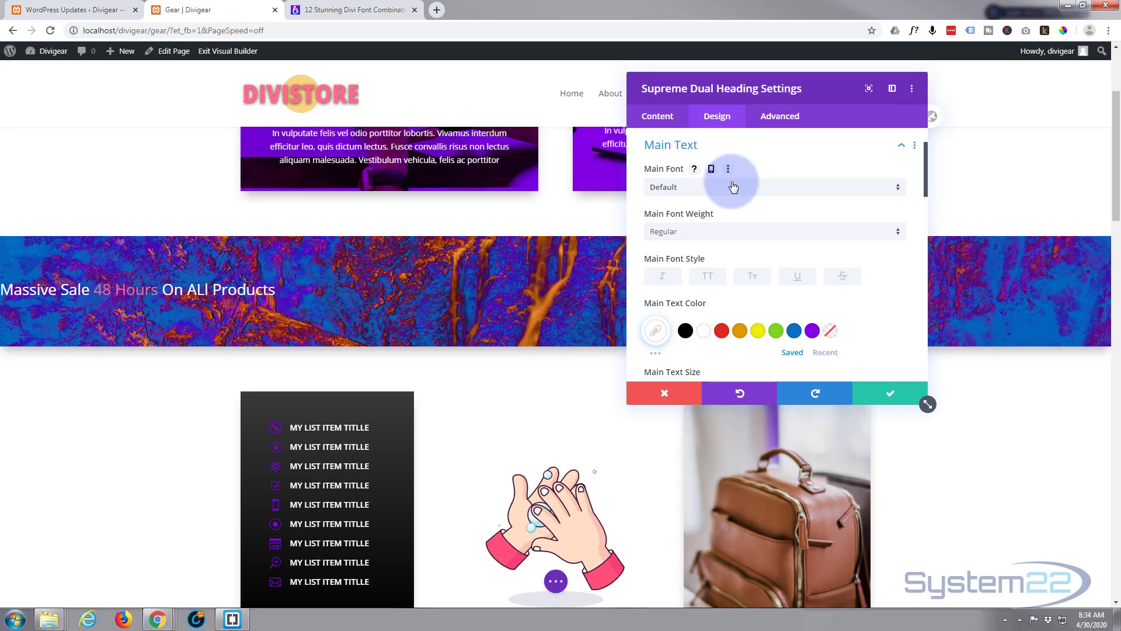
Set the heading's main font to Anton and apply the all-uppercase style
left_click(733, 187)
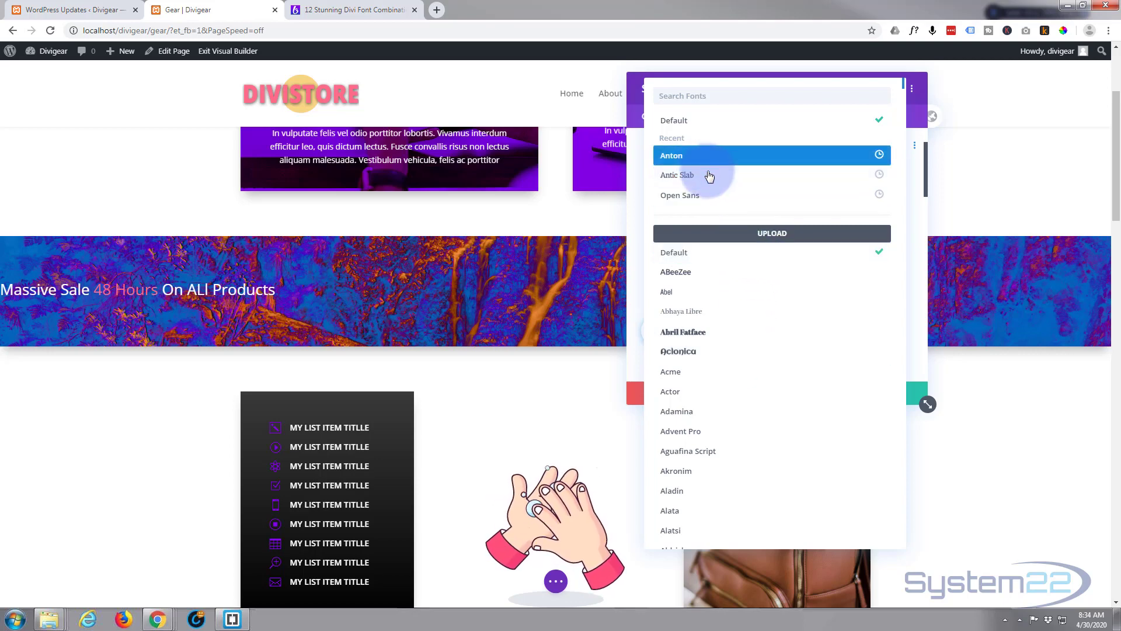
left_click(670, 157)
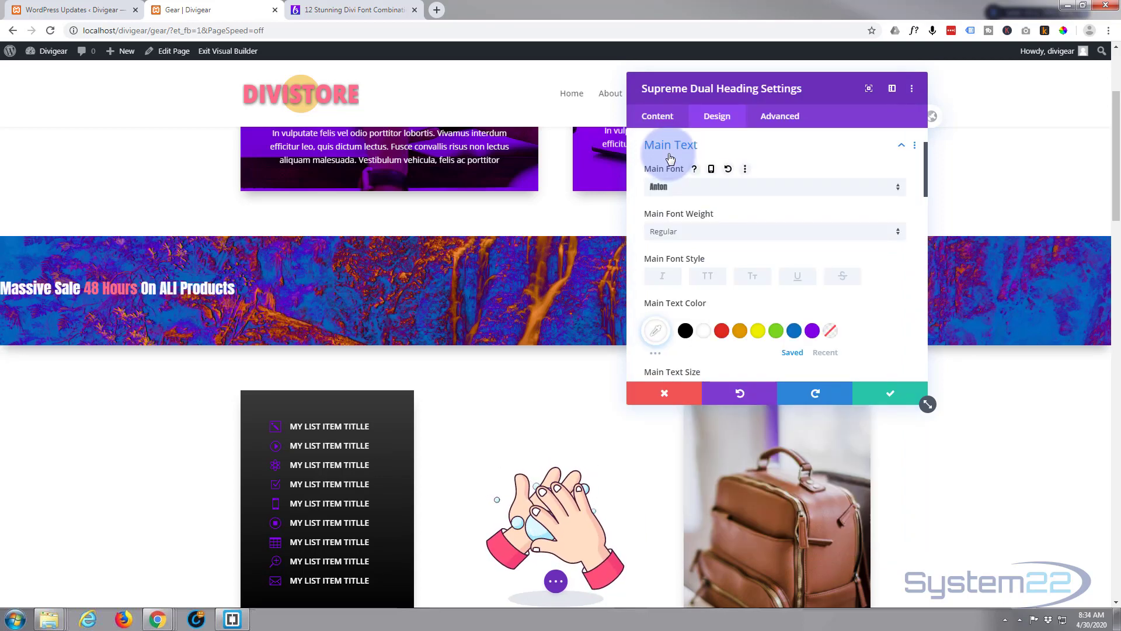
left_click(708, 276)
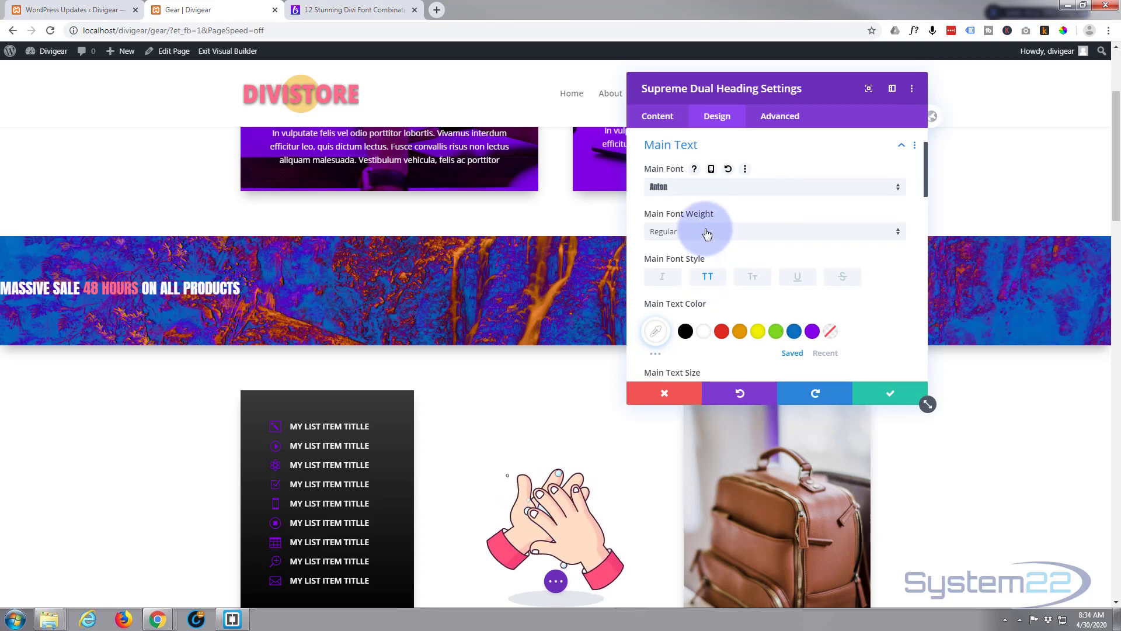
Try the Bold weight on the heading's main text, and return it to Regular
left_click(706, 233)
left_click(689, 263)
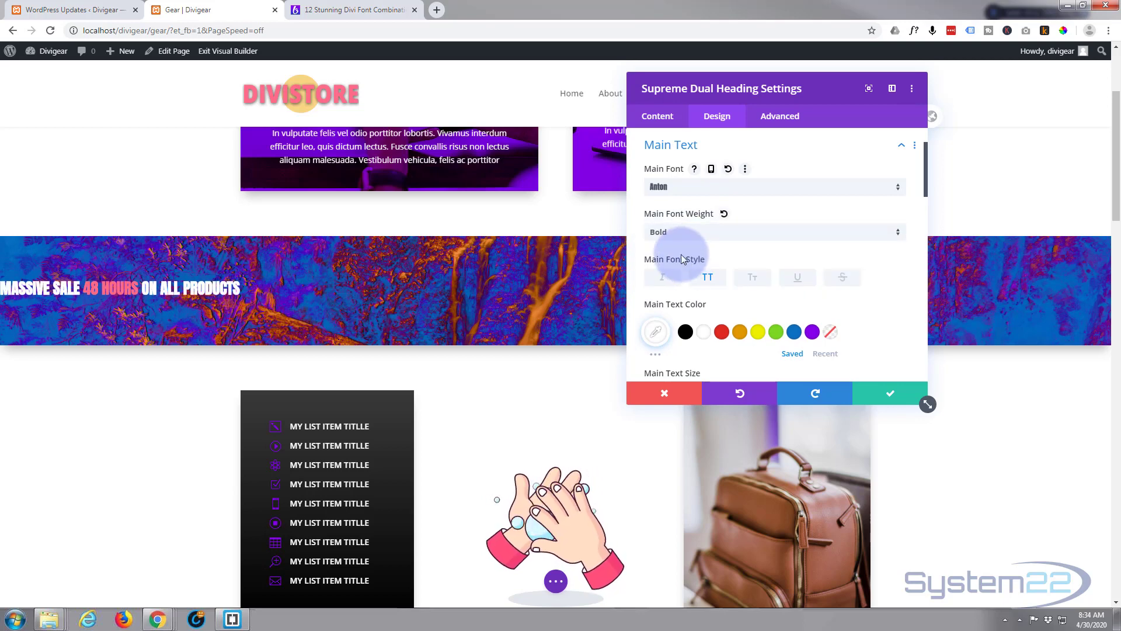
left_click(711, 228)
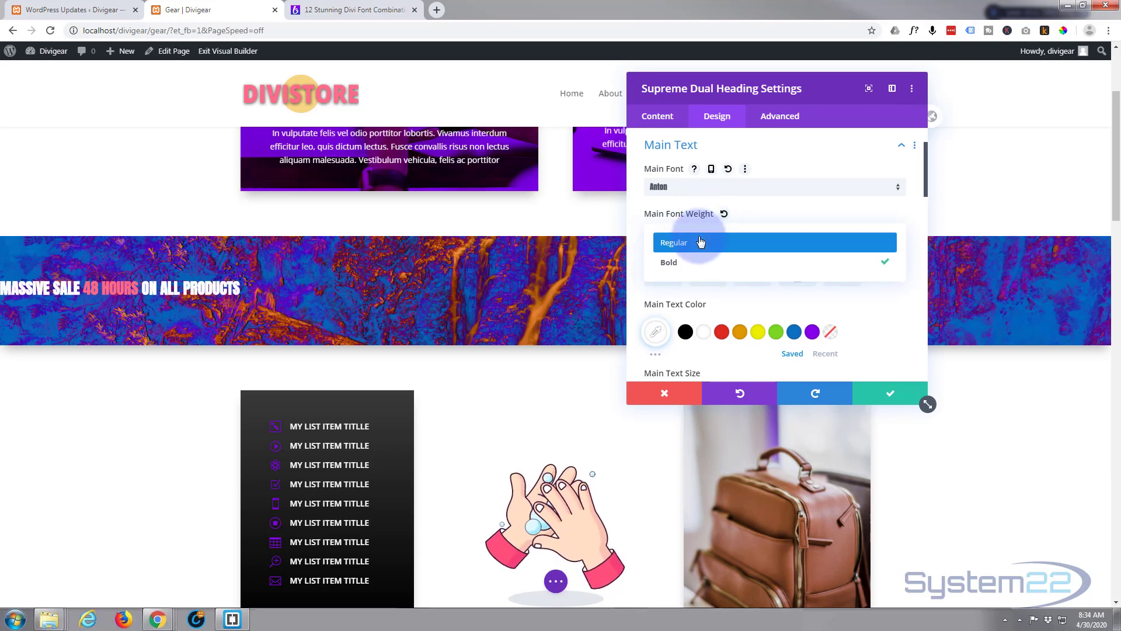
left_click(703, 243)
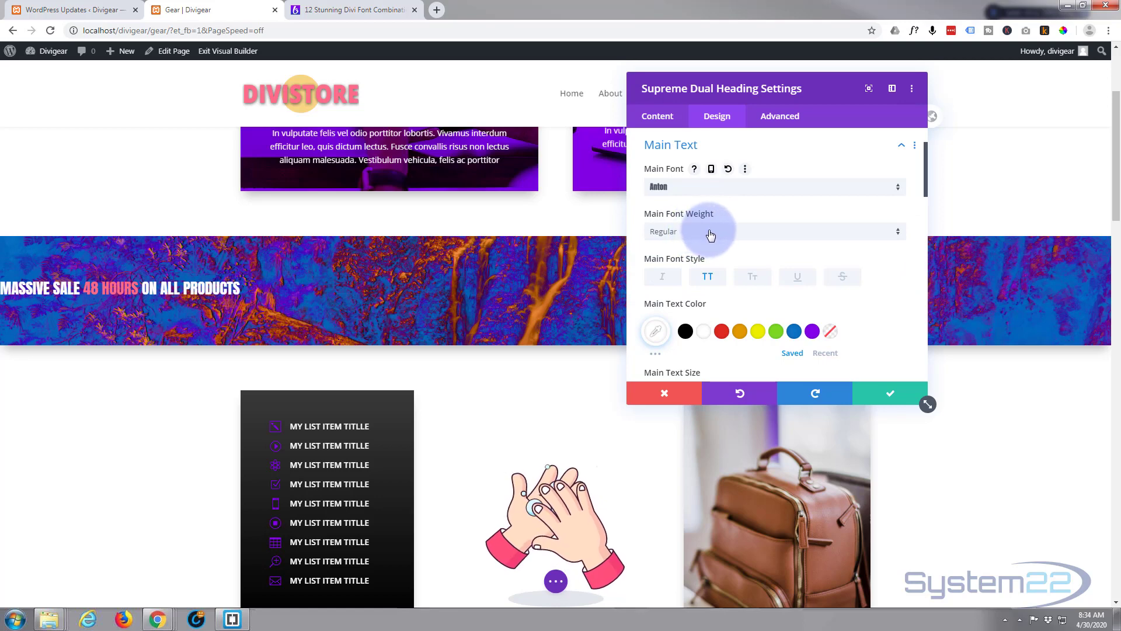
Set the heading's main text size to 100px and its main letter spacing to 5px
scroll(707, 233, "down", 2)
scroll(710, 229, "down", 3)
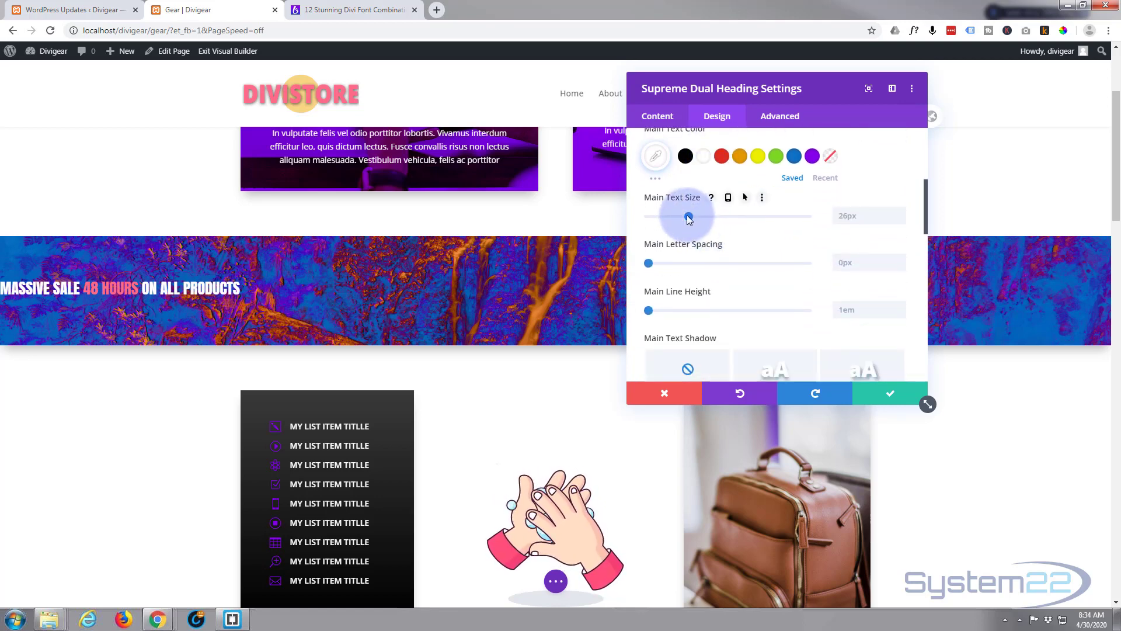
left_click_drag(689, 218, 823, 220)
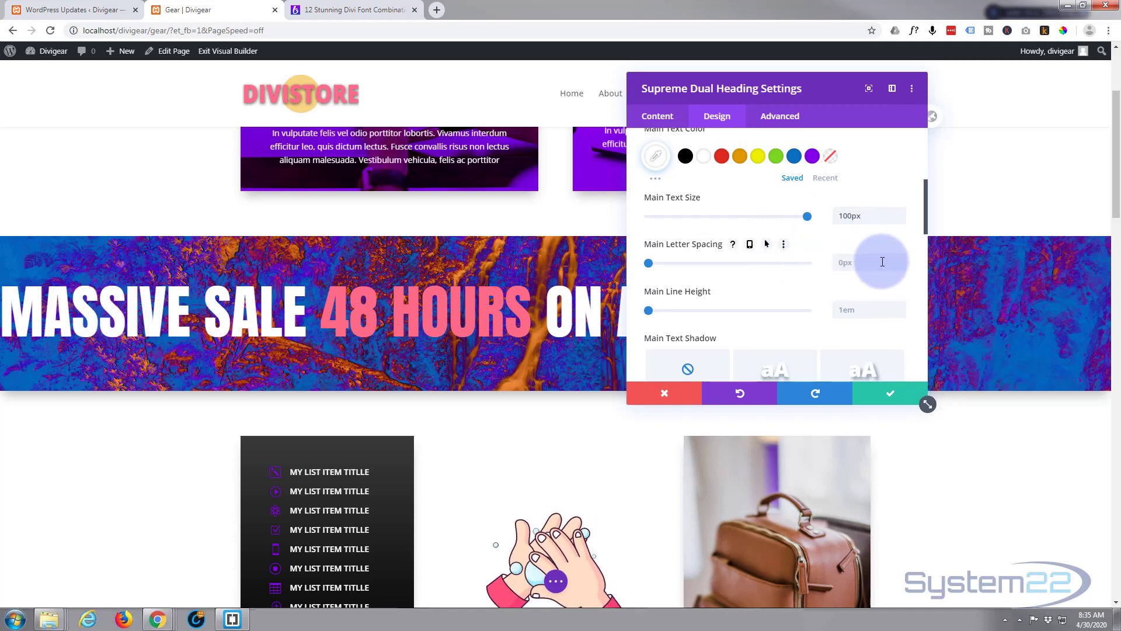
key("Up")
key("Up")
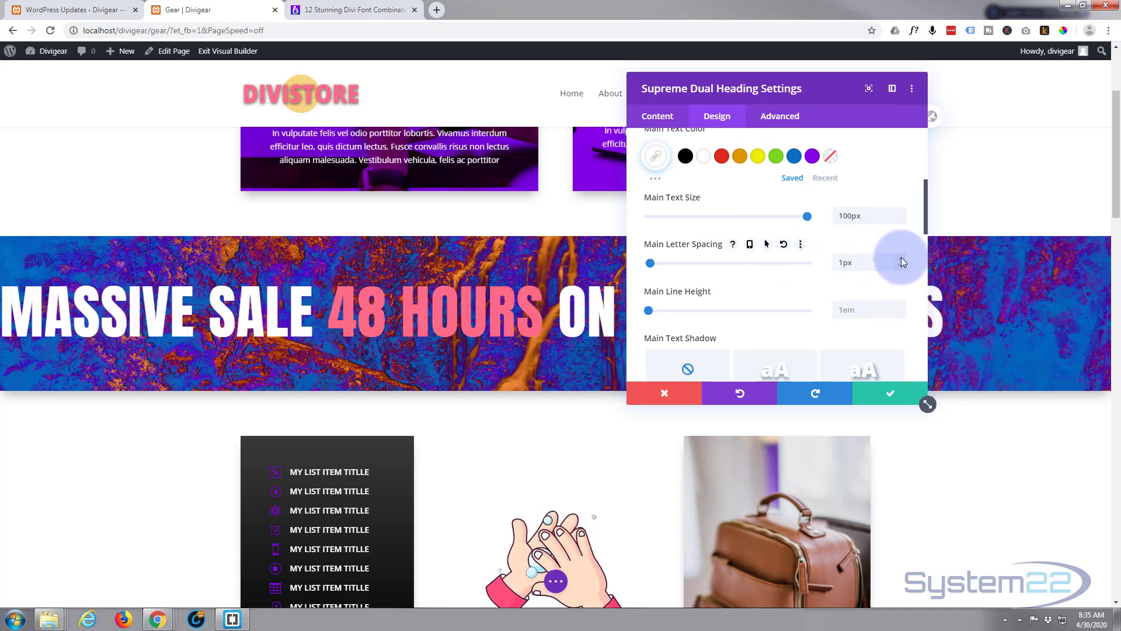
key("Up")
key("Up")
key("Up")
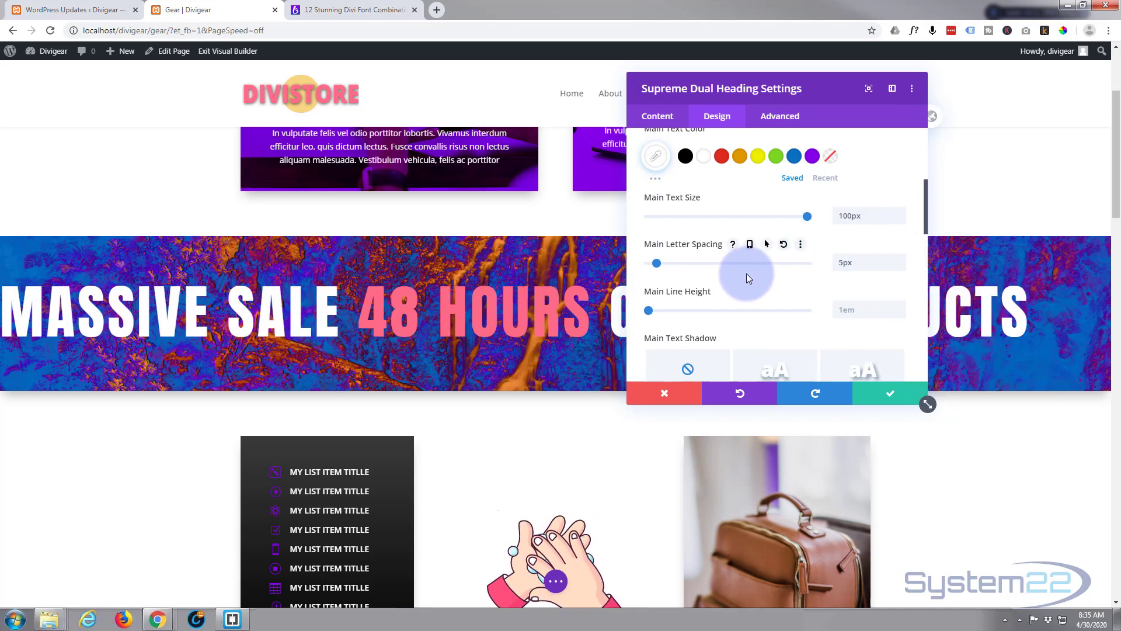
Apply the first main text shadow preset, a soft shadow directly beneath the letters, to the heading
scroll(747, 273, "down", 1)
scroll(734, 264, "down", 2)
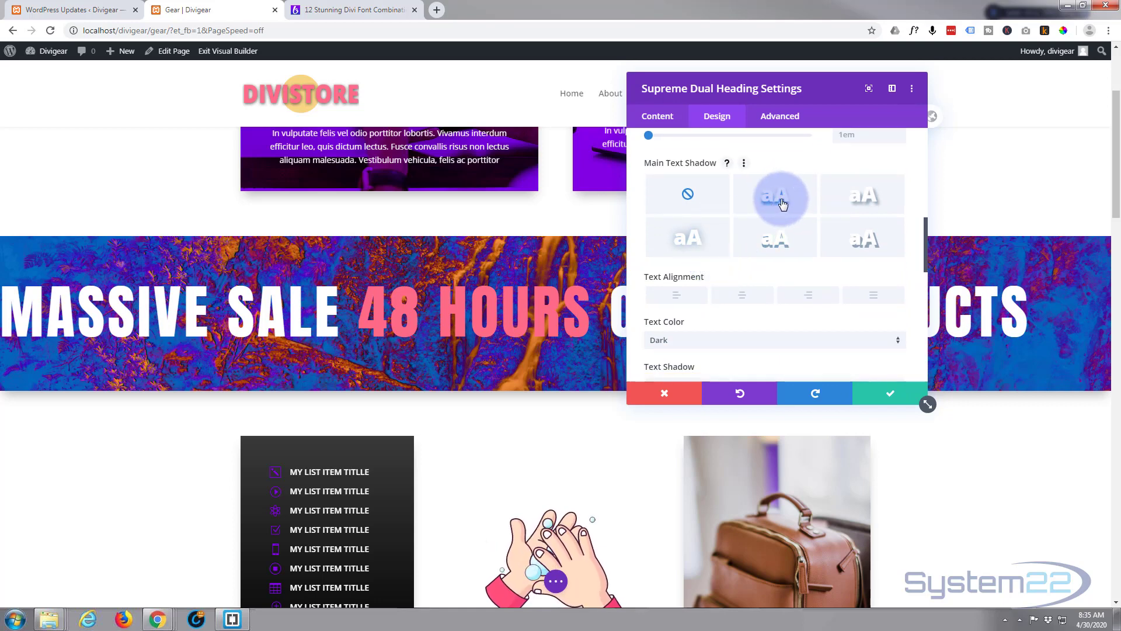
left_click(783, 204)
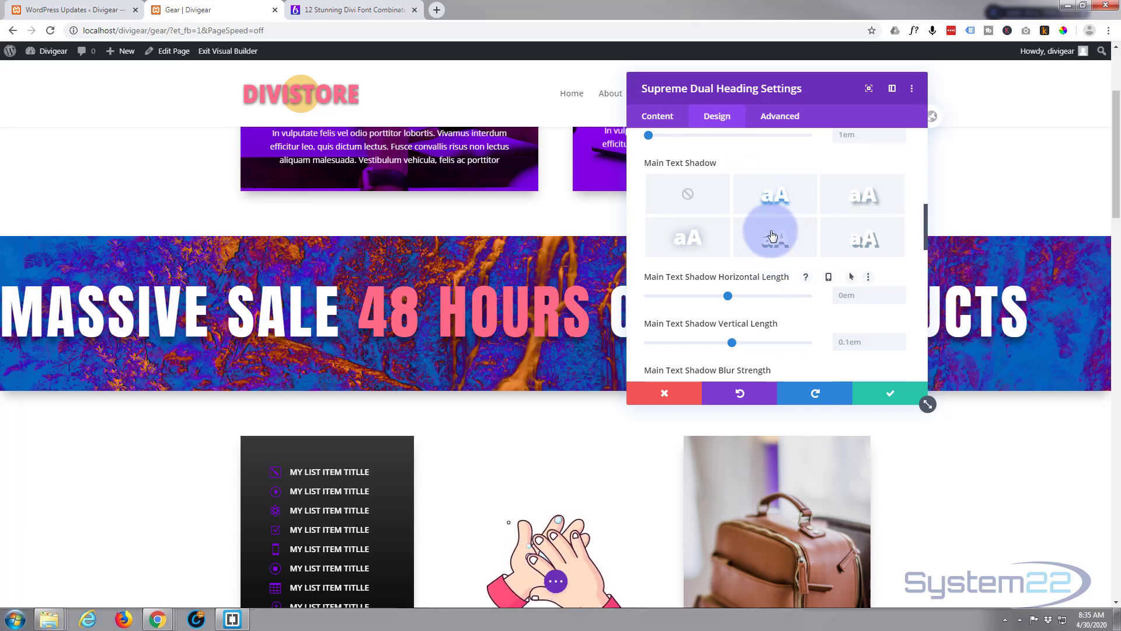
Centre the heading text across the banner, moving the settings window out of the way to see the result
left_click_drag(806, 86, 964, 273)
scroll(888, 357, "down", 3)
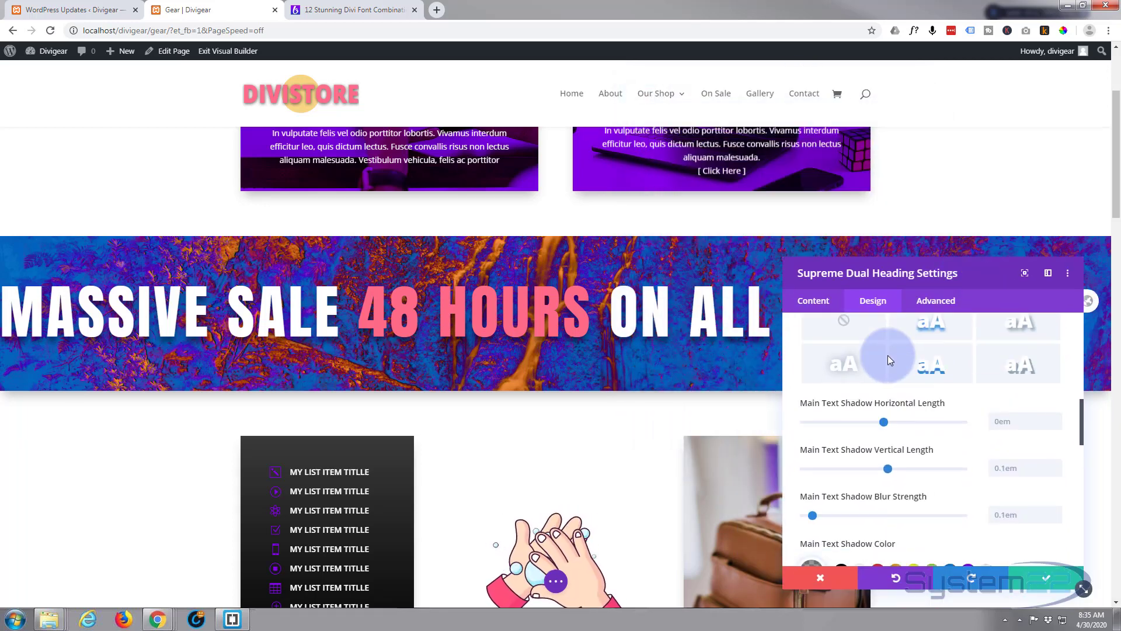
scroll(888, 357, "down", 2)
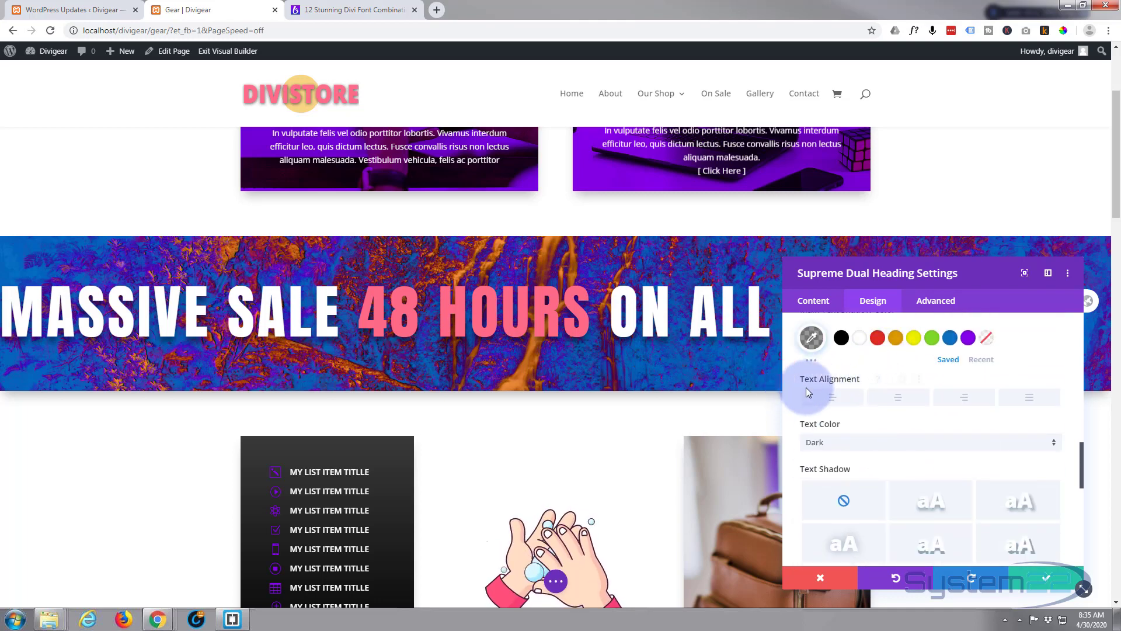
left_click(897, 401)
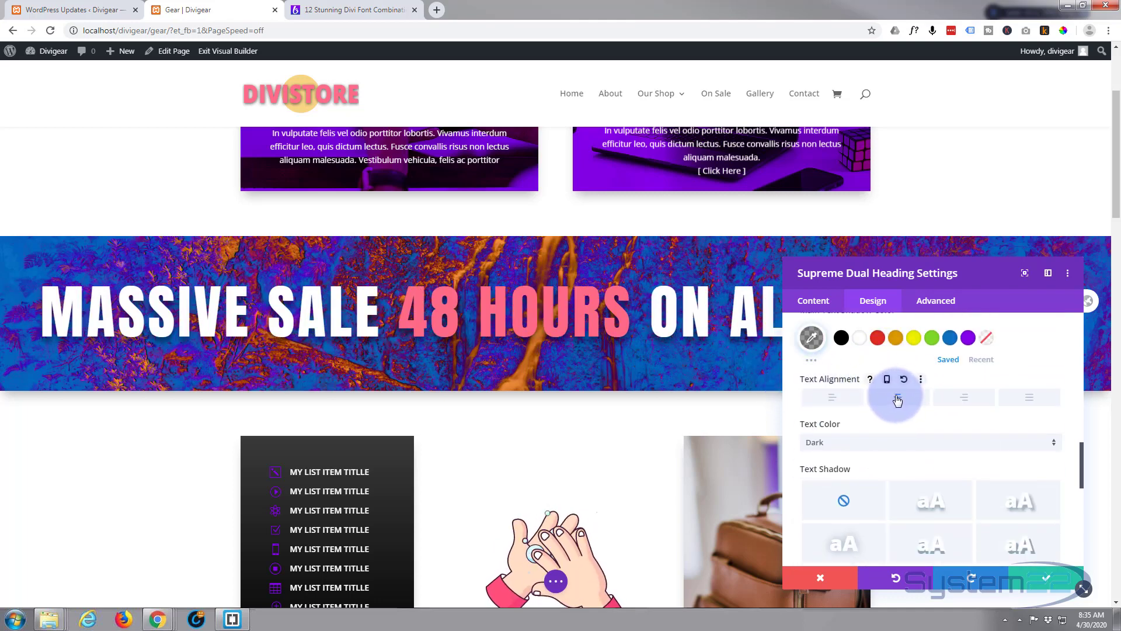
left_click_drag(925, 280, 891, 153)
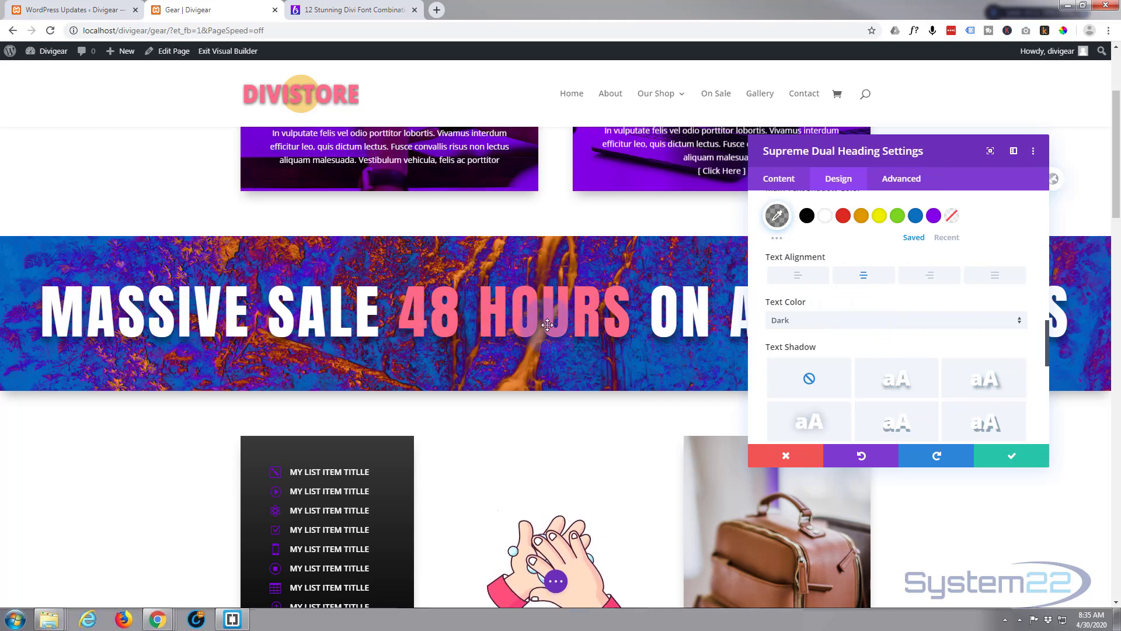
Set the middle text "48 Hours" to yellow and save the heading module's settings
scroll(859, 304, "down", 3)
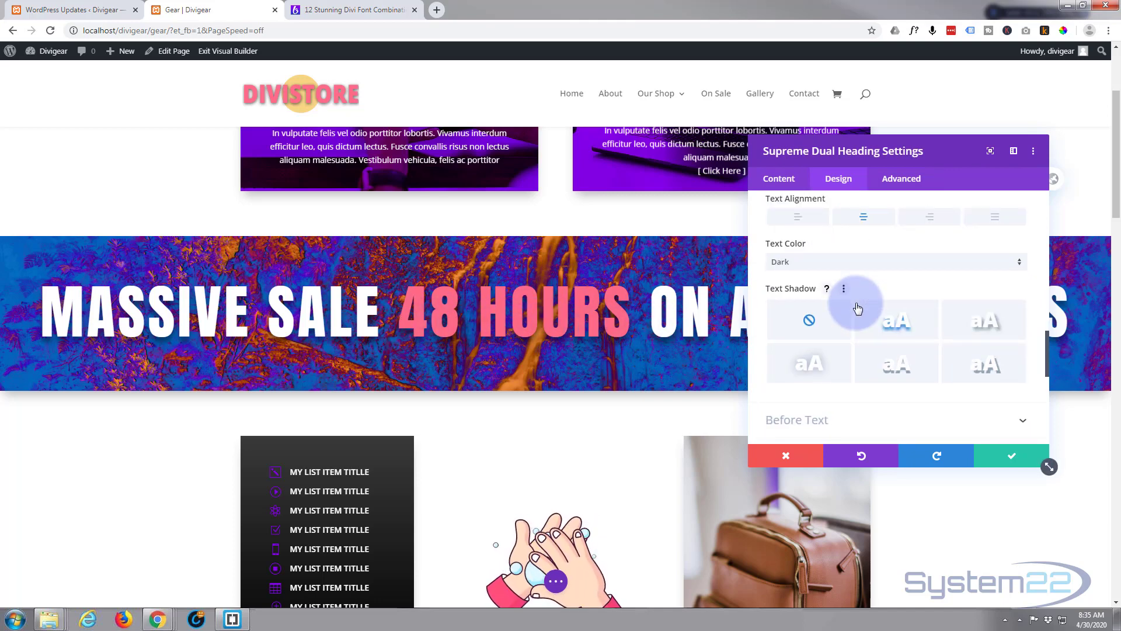
scroll(856, 305, "down", 1)
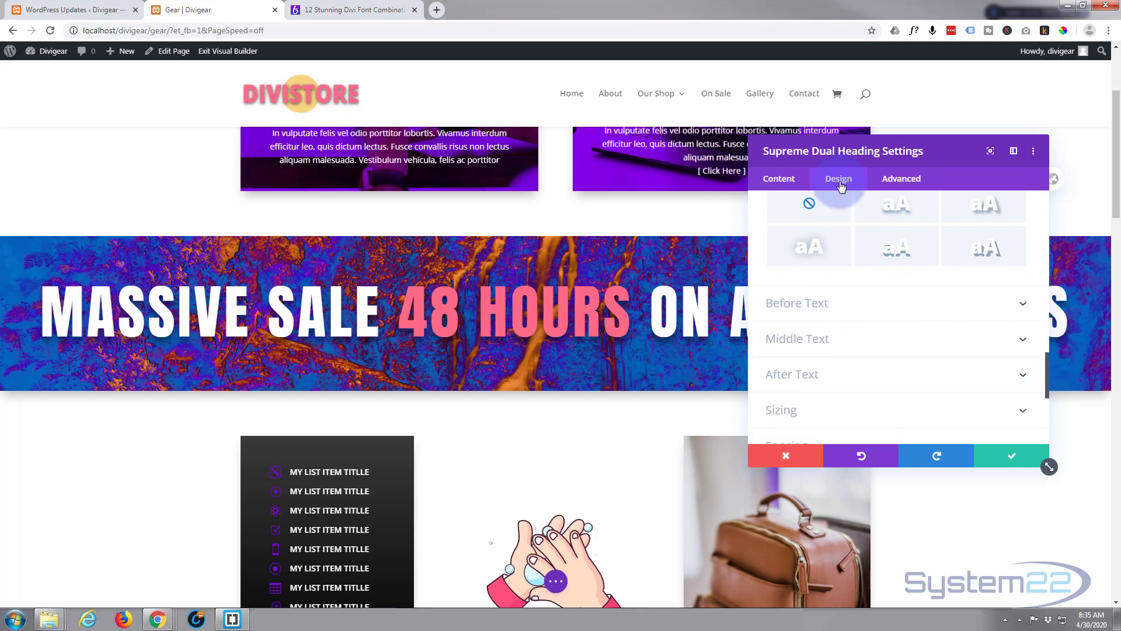
left_click(841, 340)
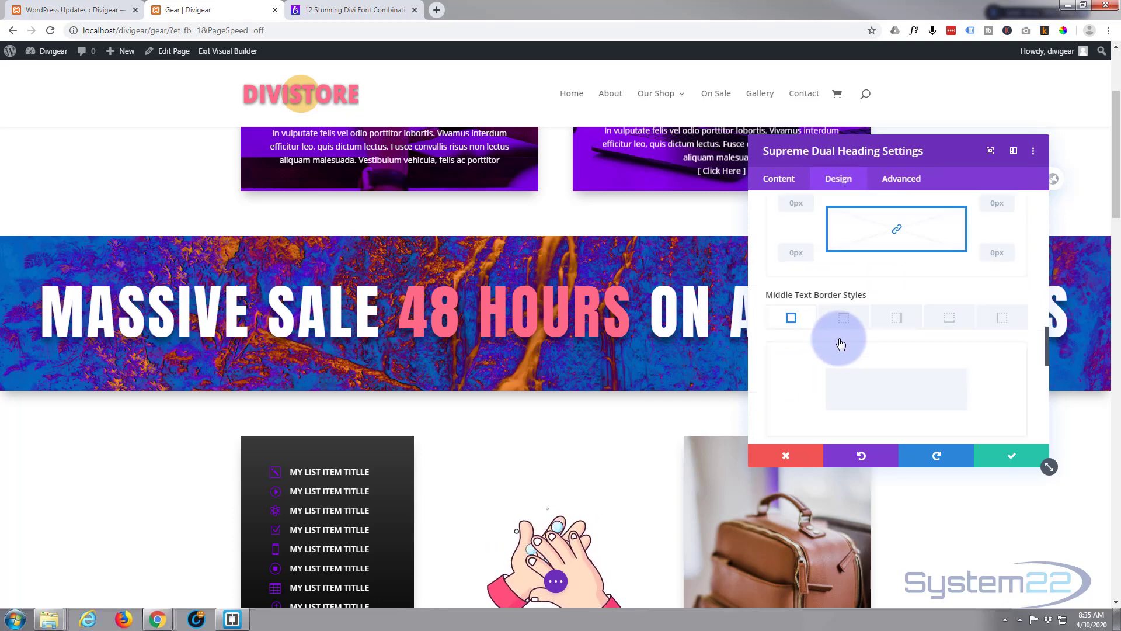
scroll(829, 326, "down", 2)
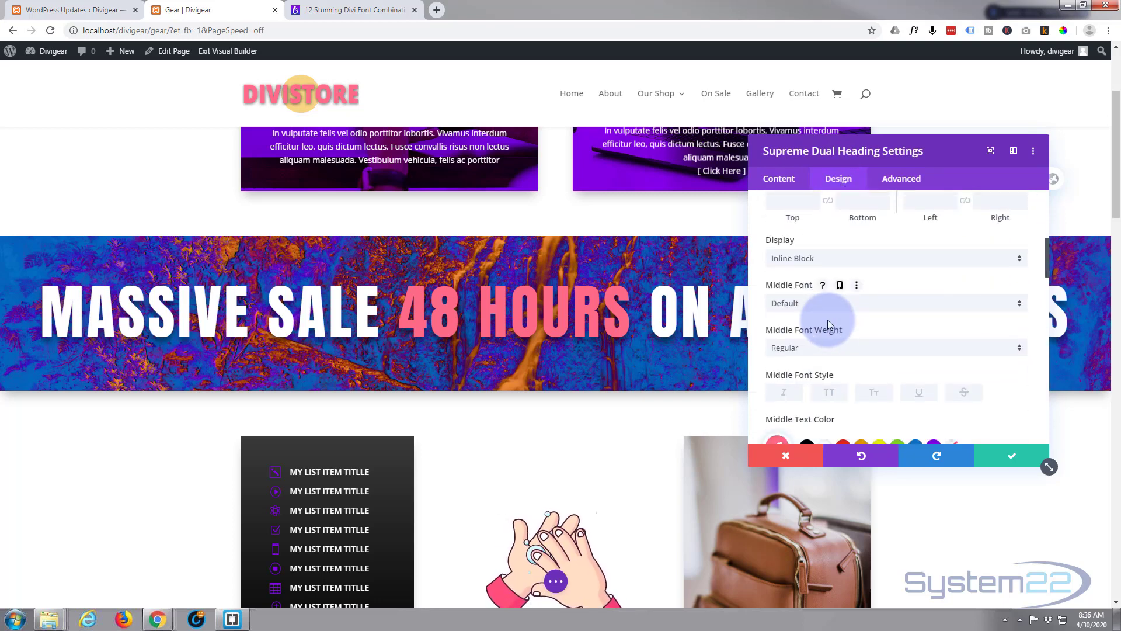
scroll(828, 320, "down", 3)
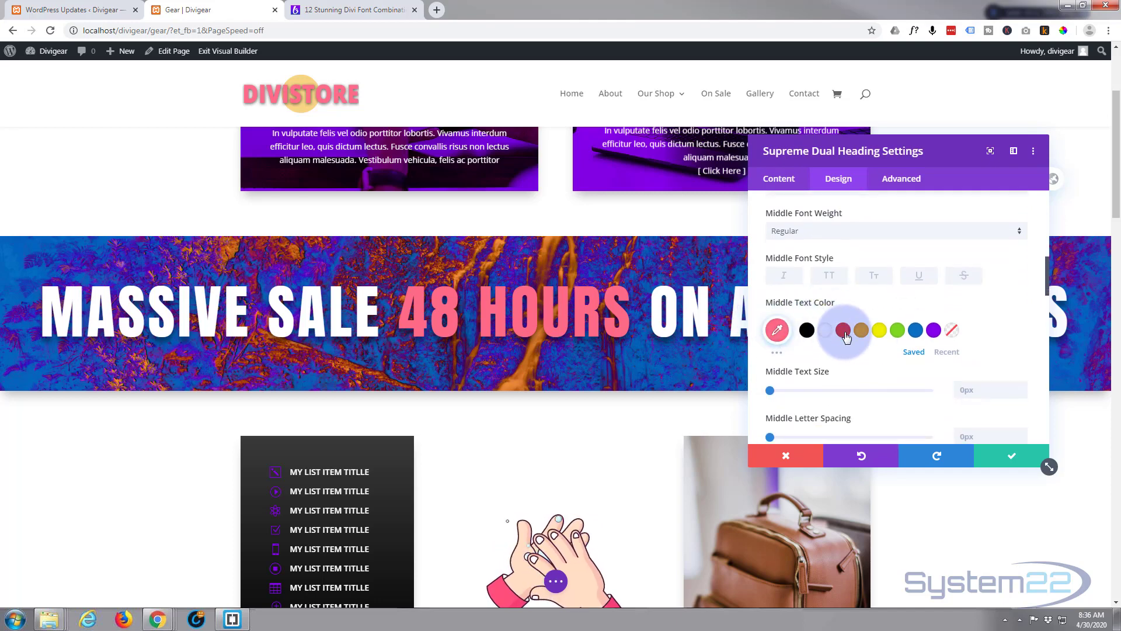
left_click(880, 332)
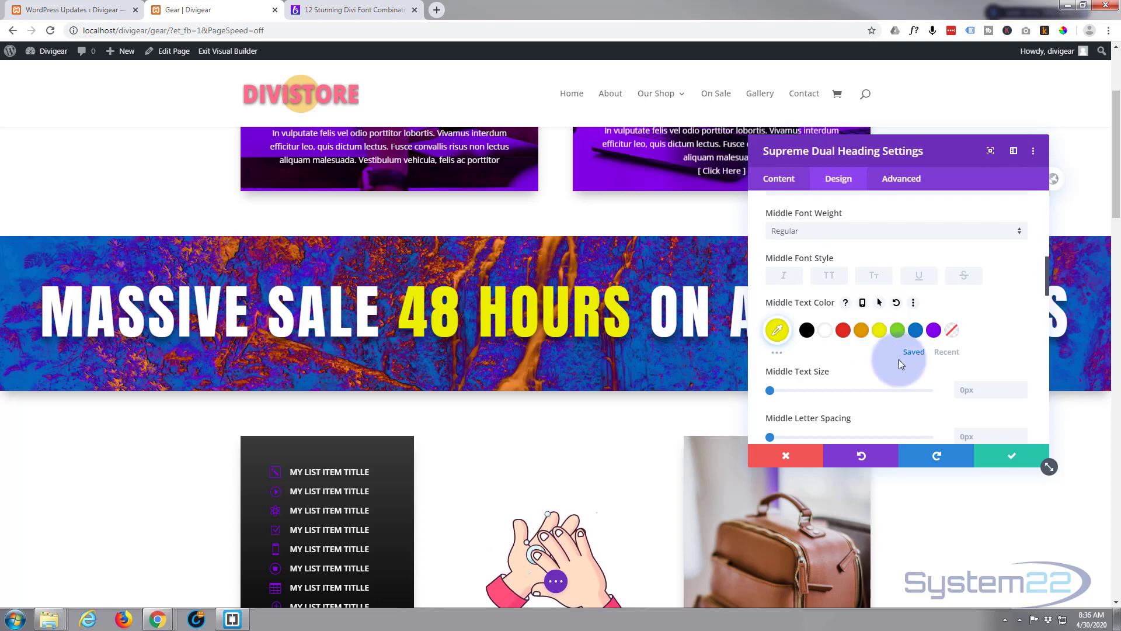
left_click(1006, 458)
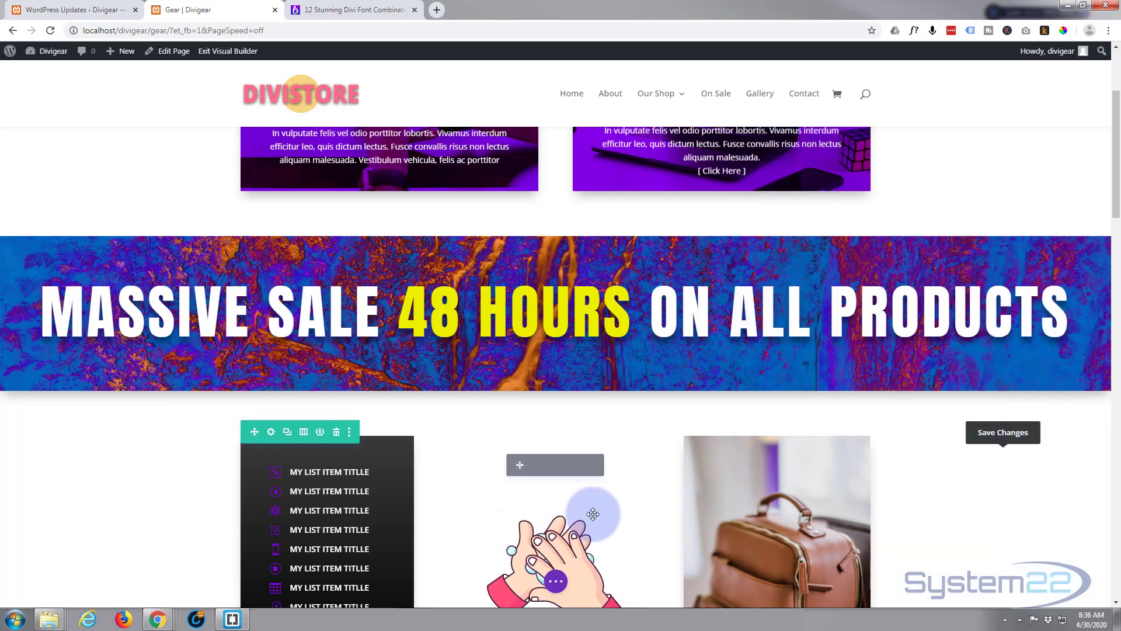
Save the Gear page, exit the visual builder and bring the finished banner into view on the live page
left_click(556, 581)
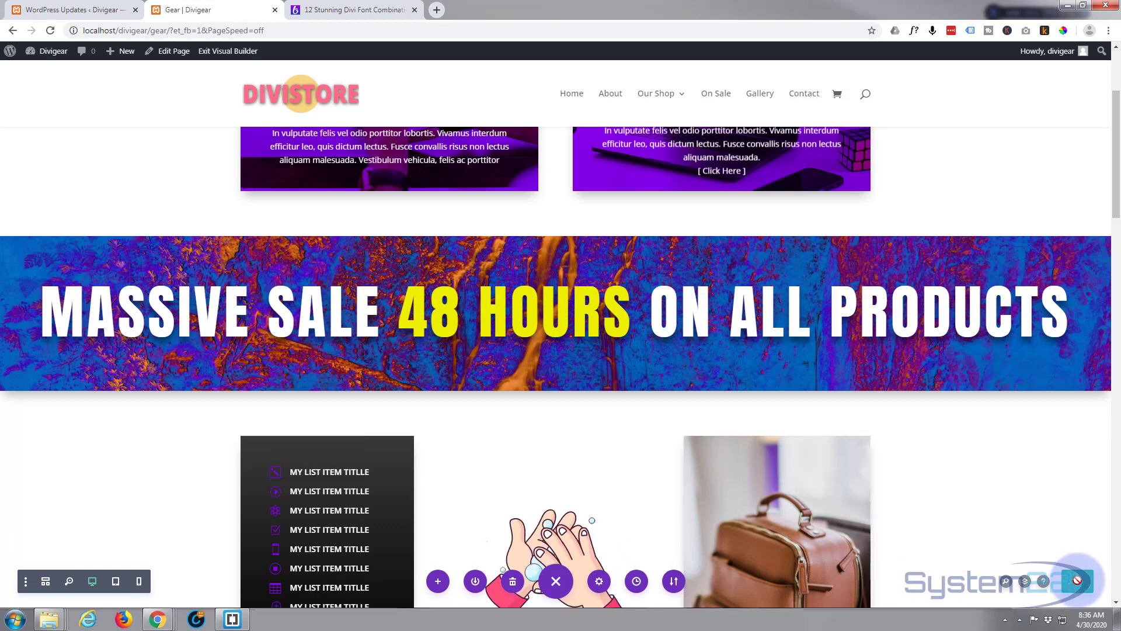
left_click(1075, 581)
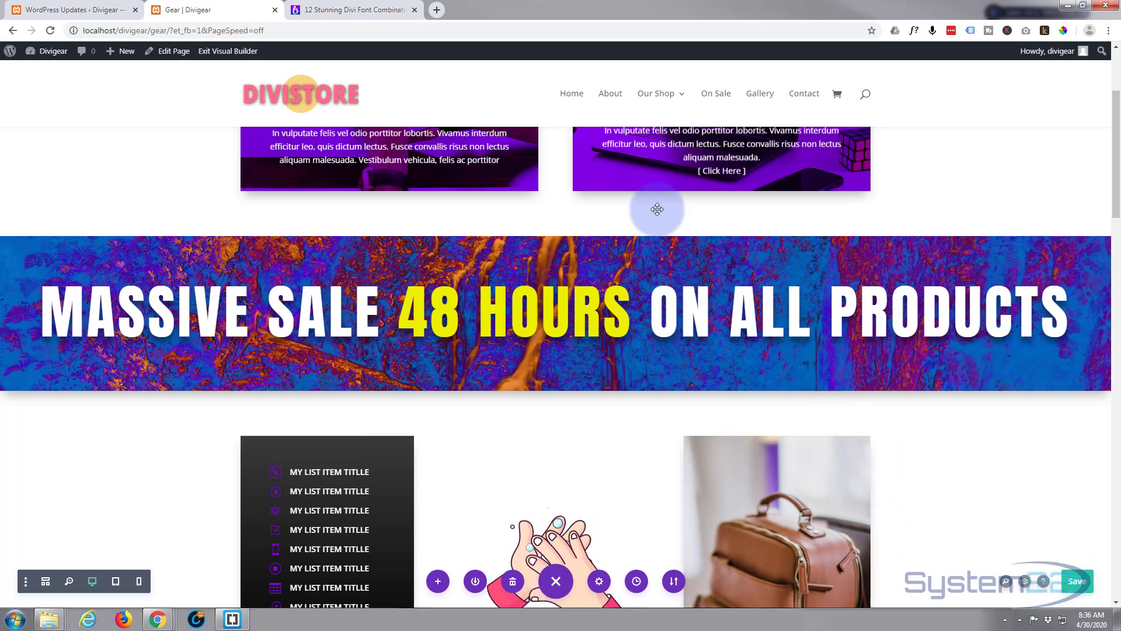
left_click(226, 53)
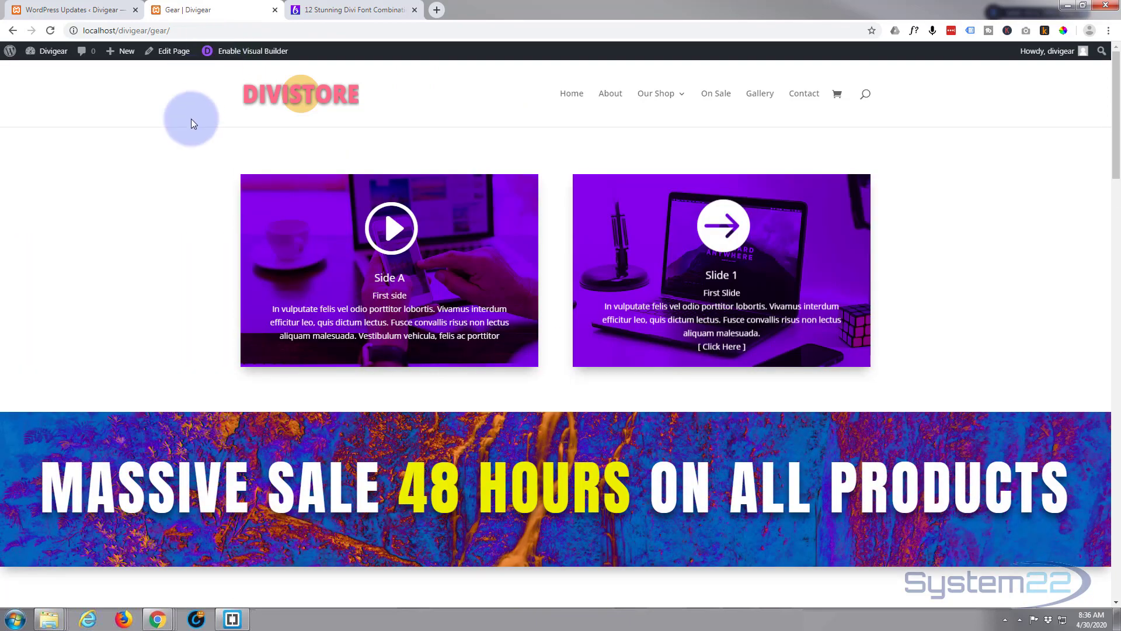
scroll(133, 193, "down", 2)
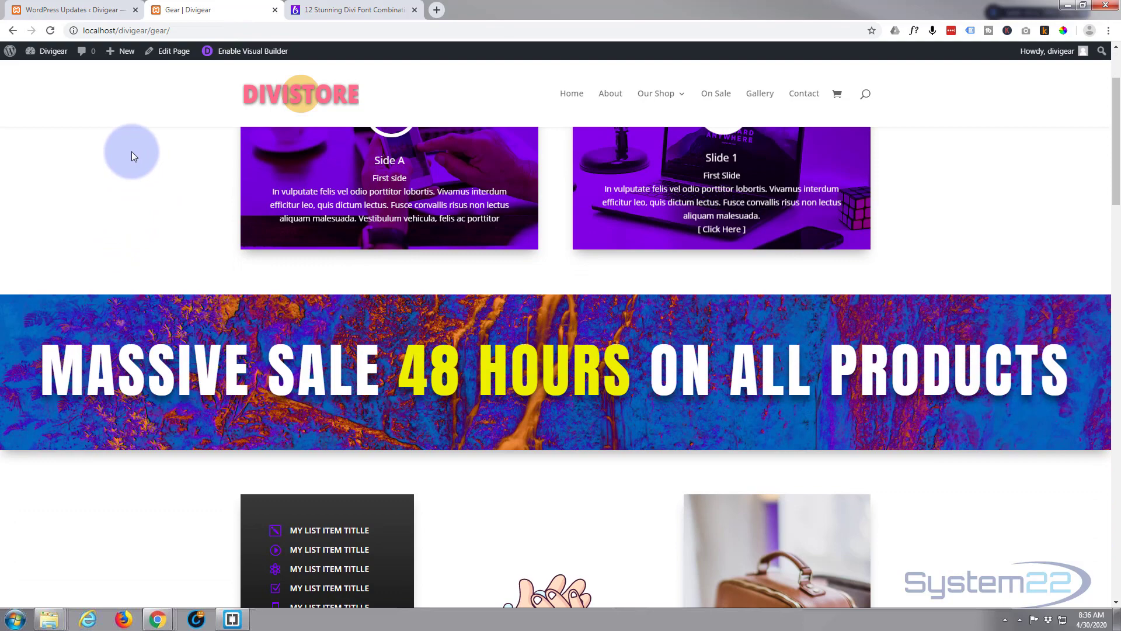